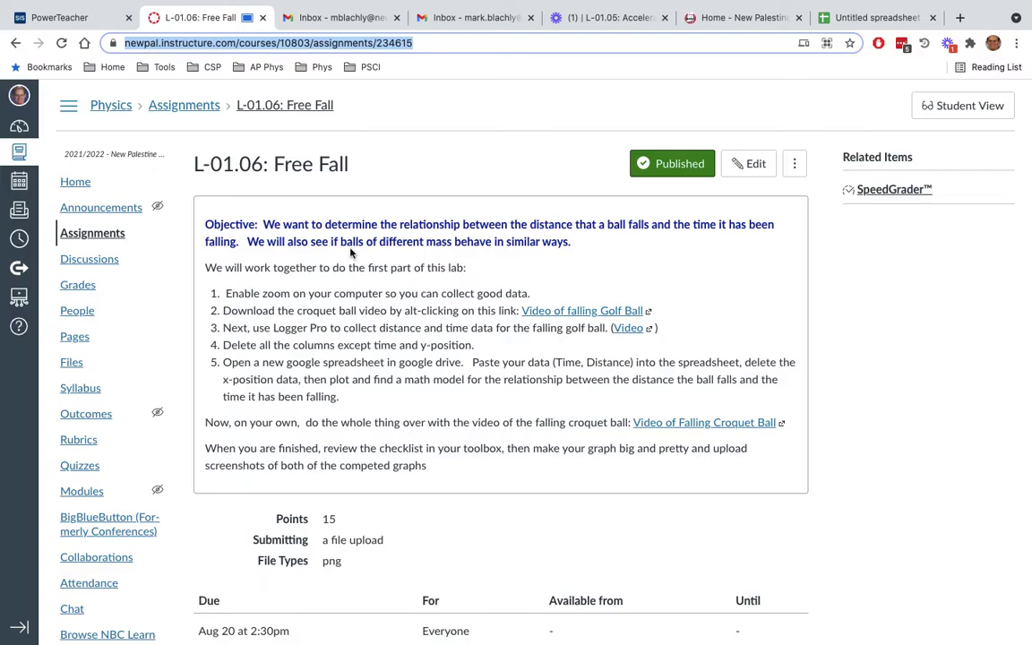
Step: Open System Preferences from the Apple menu
{"action": "left_click", "coordinate": [18, 8]}
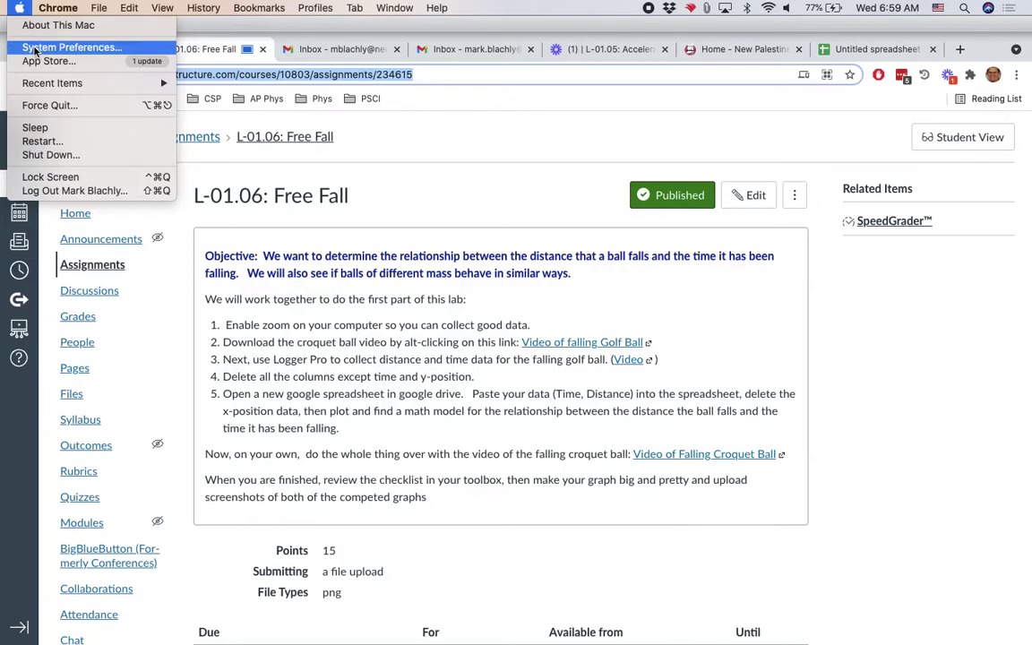
{"action": "left_click", "coordinate": [54, 47]}
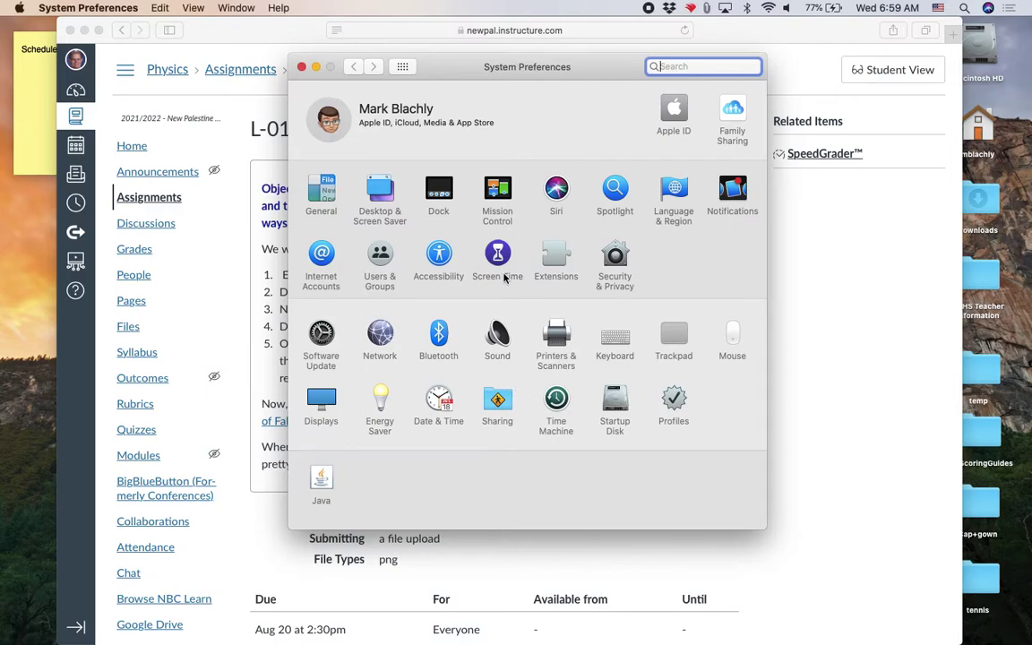
Step: Confirm keyboard-shortcut zoom is enabled under Accessibility > Zoom, then close System Preferences
{"action": "left_click", "coordinate": [439, 257]}
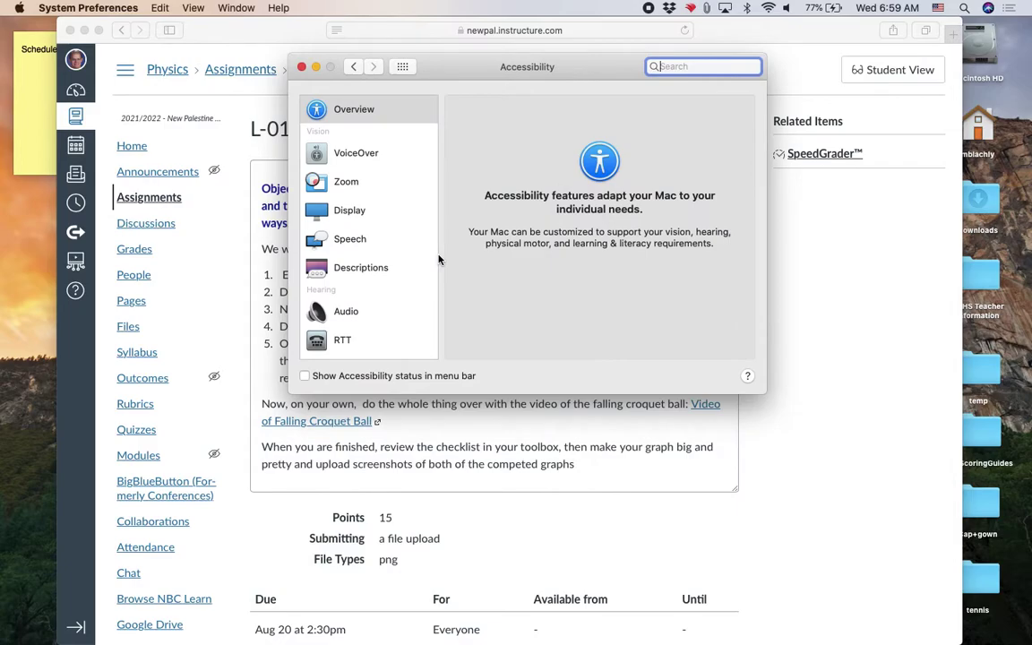
{"action": "left_click", "coordinate": [345, 183]}
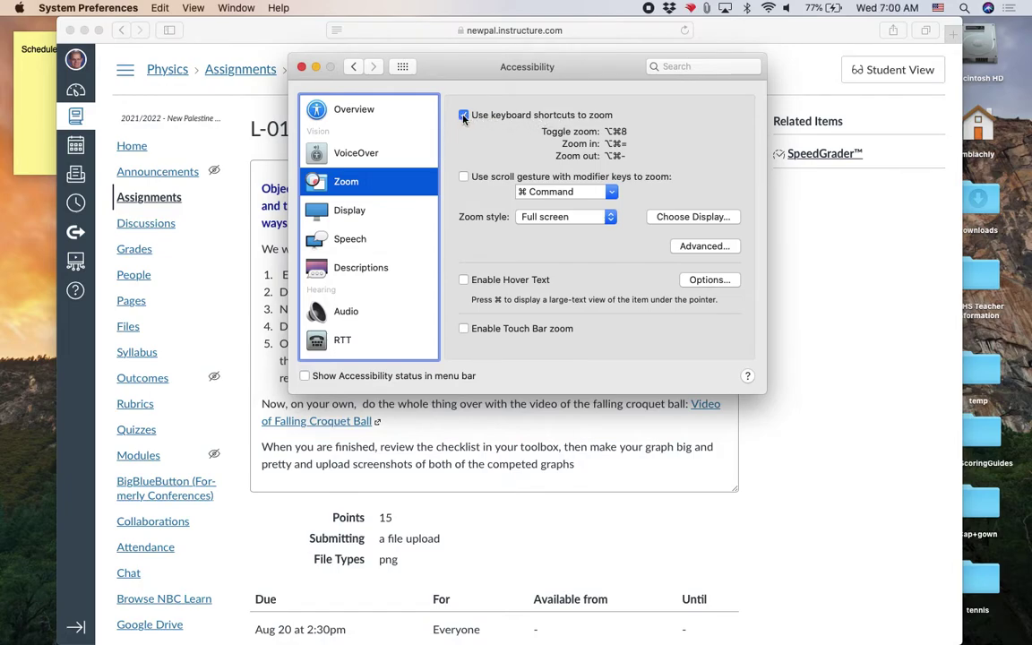
{"action": "left_click", "coordinate": [303, 67]}
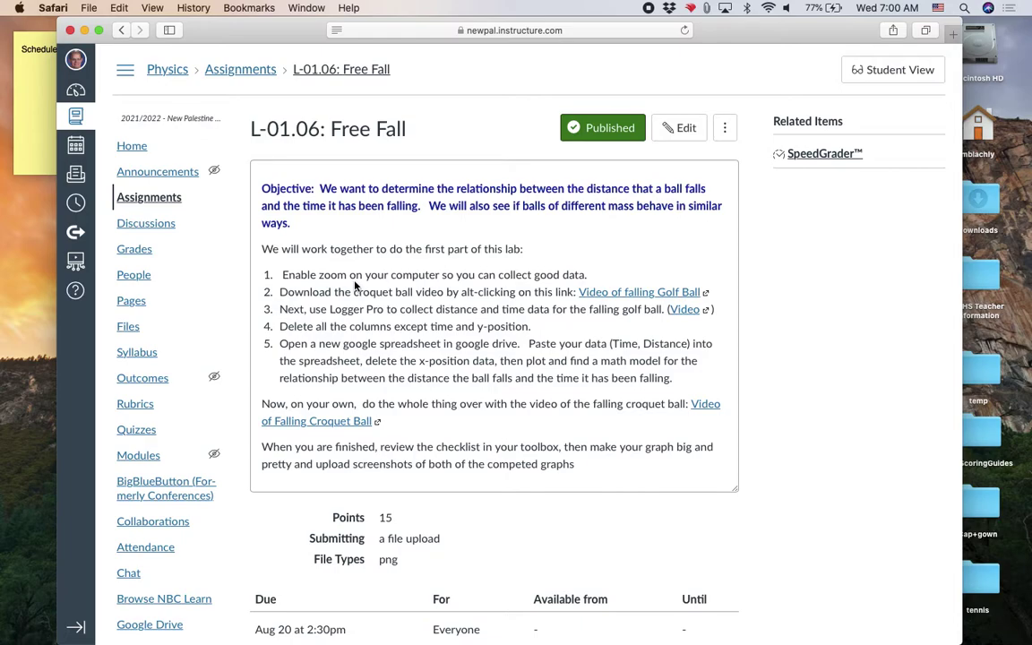
Step: Zoom the screen in and out, highlight step 1, and open the golf ball video
{"action": "scroll", "coordinate": [355, 285], "scroll_direction": "up", "scroll_amount": 5, "text": "ctrl"}
{"action": "scroll", "coordinate": [355, 285], "scroll_direction": "down", "scroll_amount": 5, "text": "ctrl"}
{"action": "left_click_drag", "start_coordinate": [276, 275], "coordinate": [571, 277]}
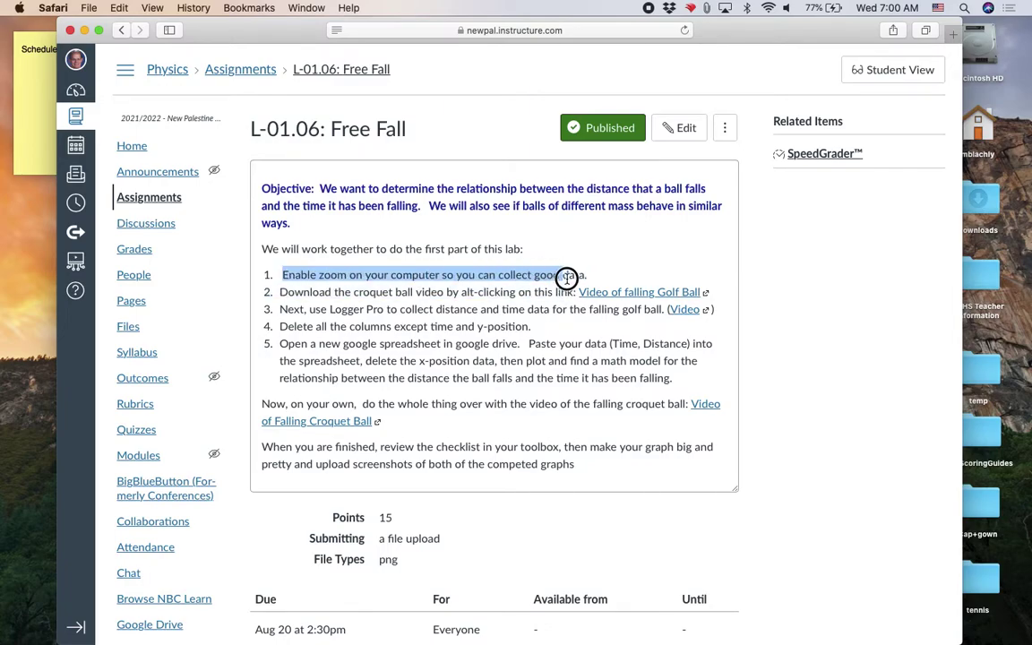
{"action": "left_click", "coordinate": [637, 296]}
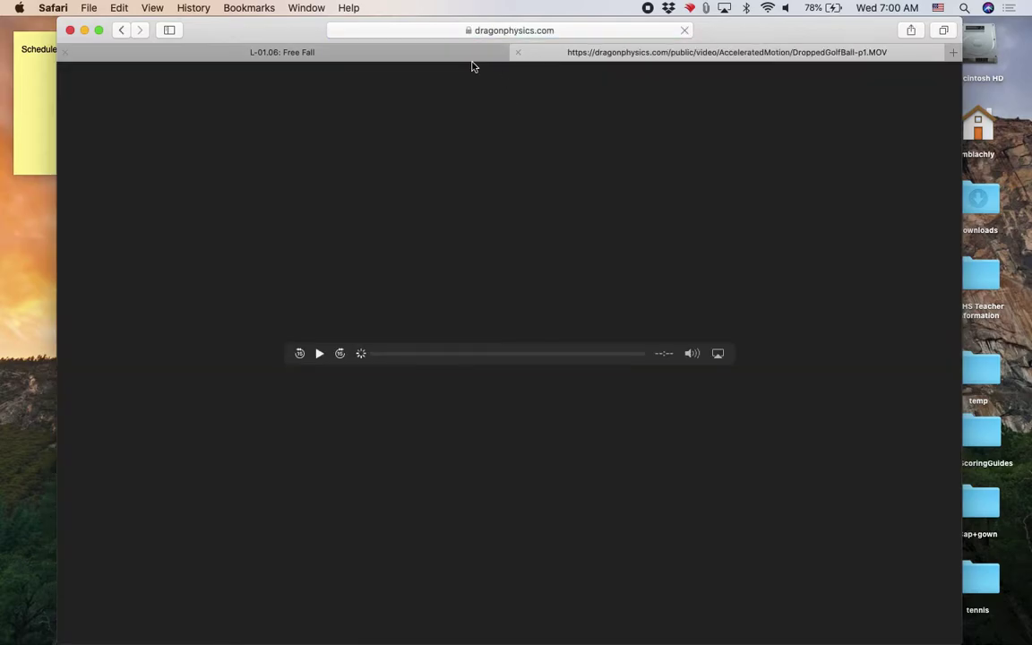
Step: Save the linked golf ball video to Downloads as DroppedGolfBall-p1 (2).mov in Chrome
{"action": "key", "text": "ctrl+Right"}
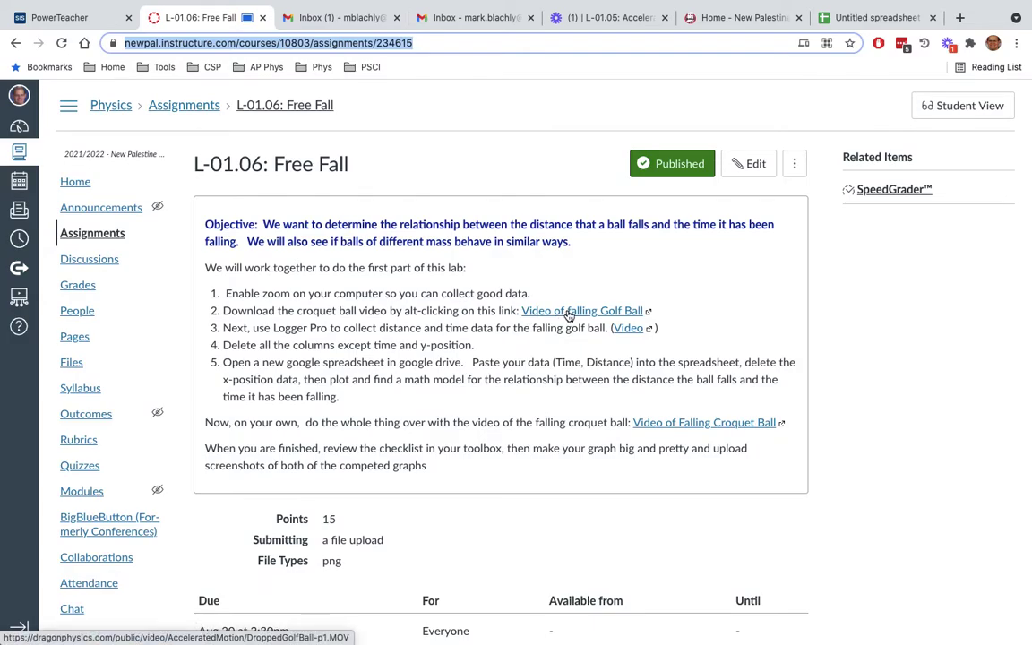
{"action": "right_click", "coordinate": [568, 315]}
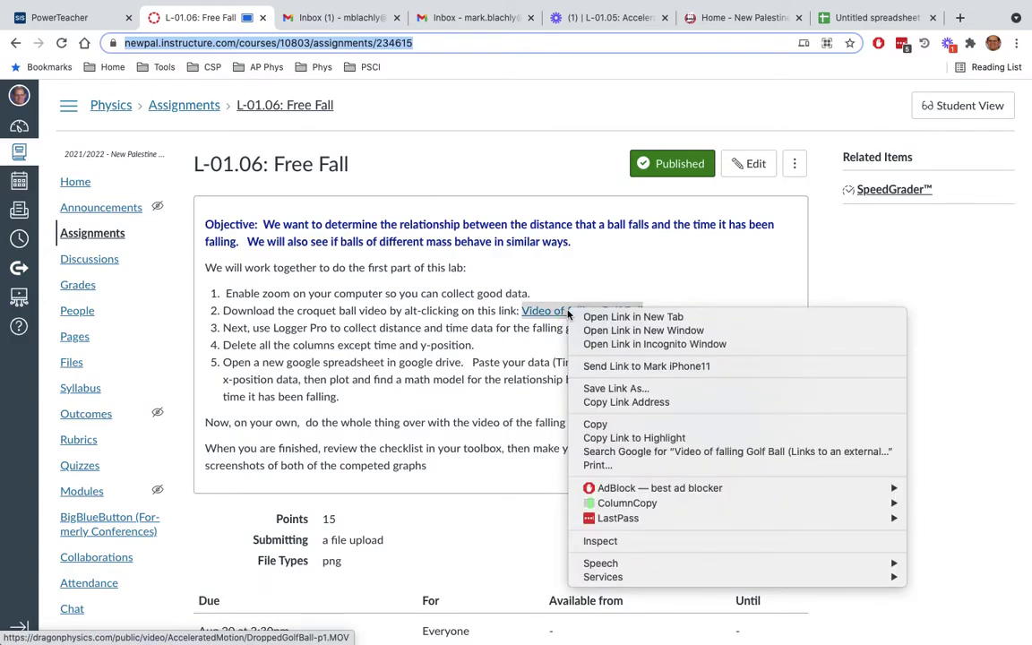
{"action": "left_click", "coordinate": [592, 391]}
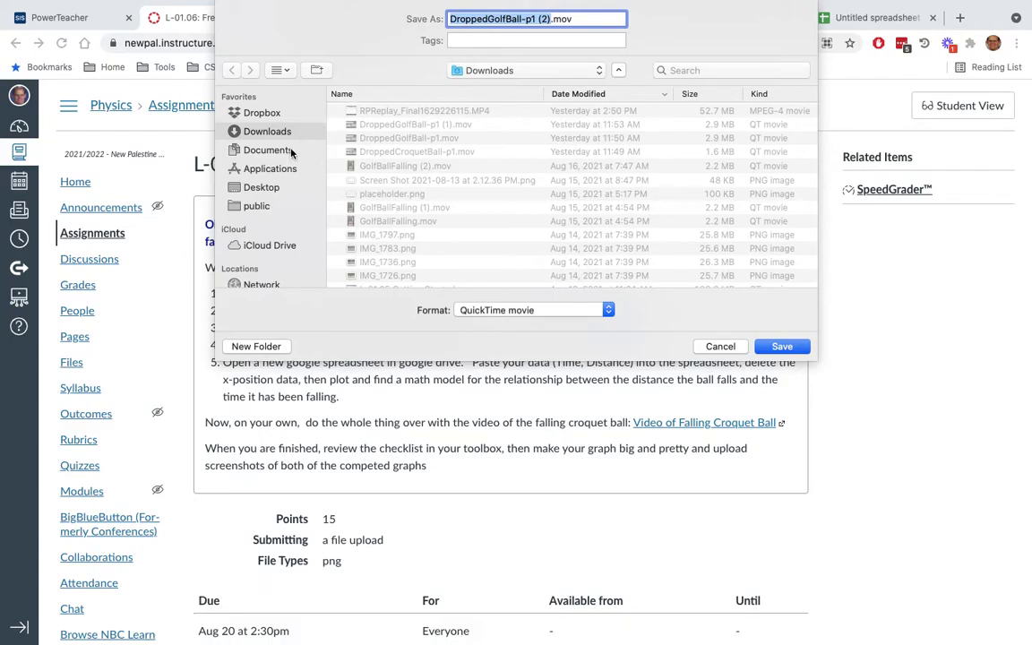
{"action": "left_click", "coordinate": [783, 344]}
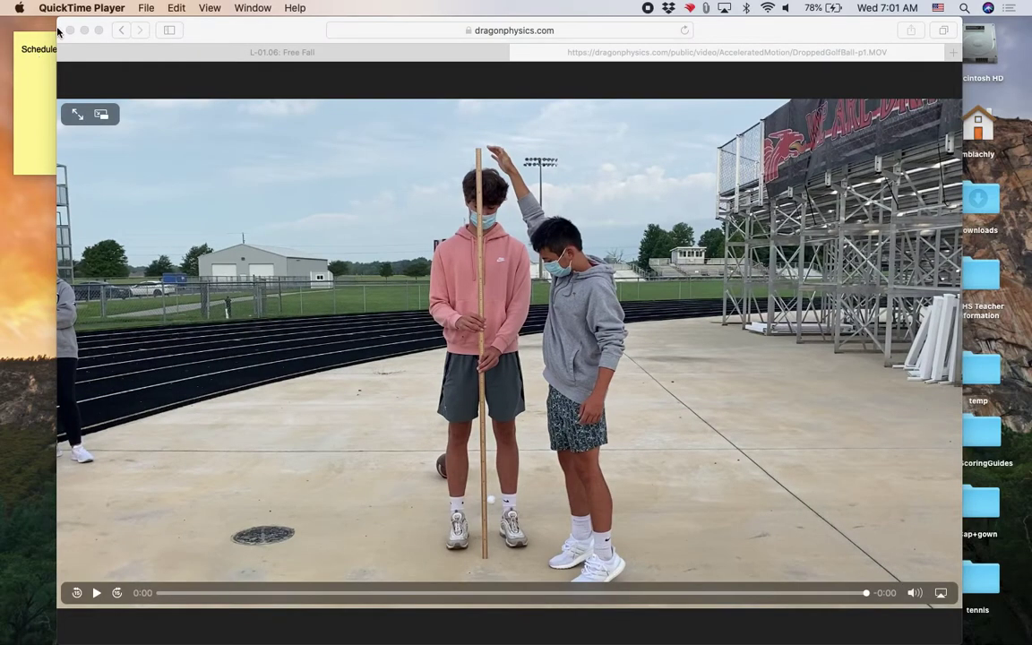
{"action": "left_click", "coordinate": [192, 24]}
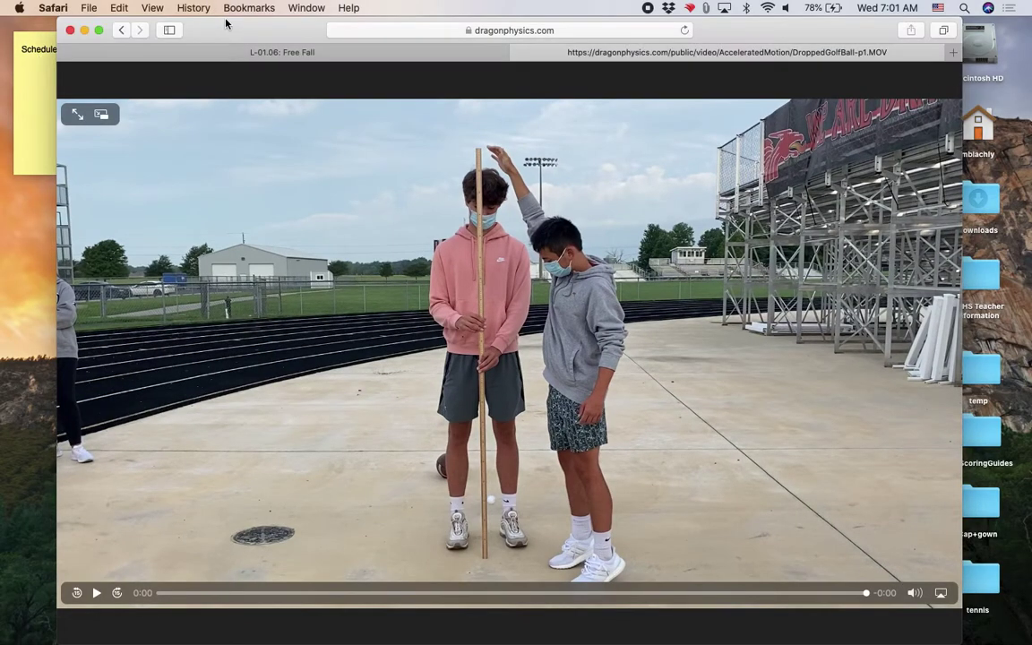
Step: Close the video tab and clear the highlight on step 1 in Safari
{"action": "left_click", "coordinate": [516, 52]}
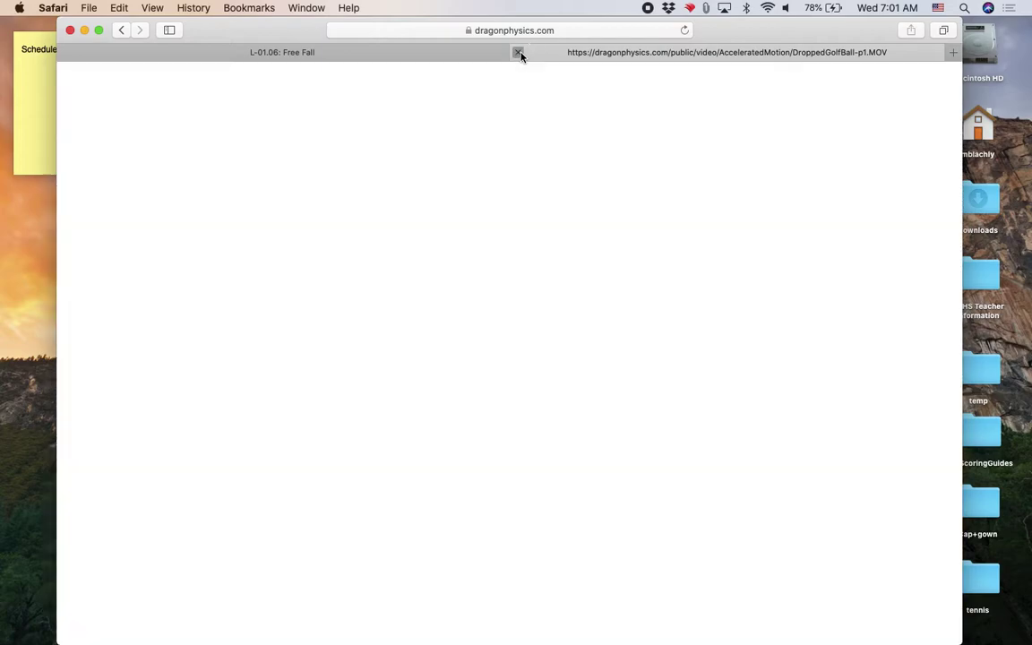
{"action": "key", "text": "ctrl+Right"}
{"action": "key", "text": "ctrl+Left"}
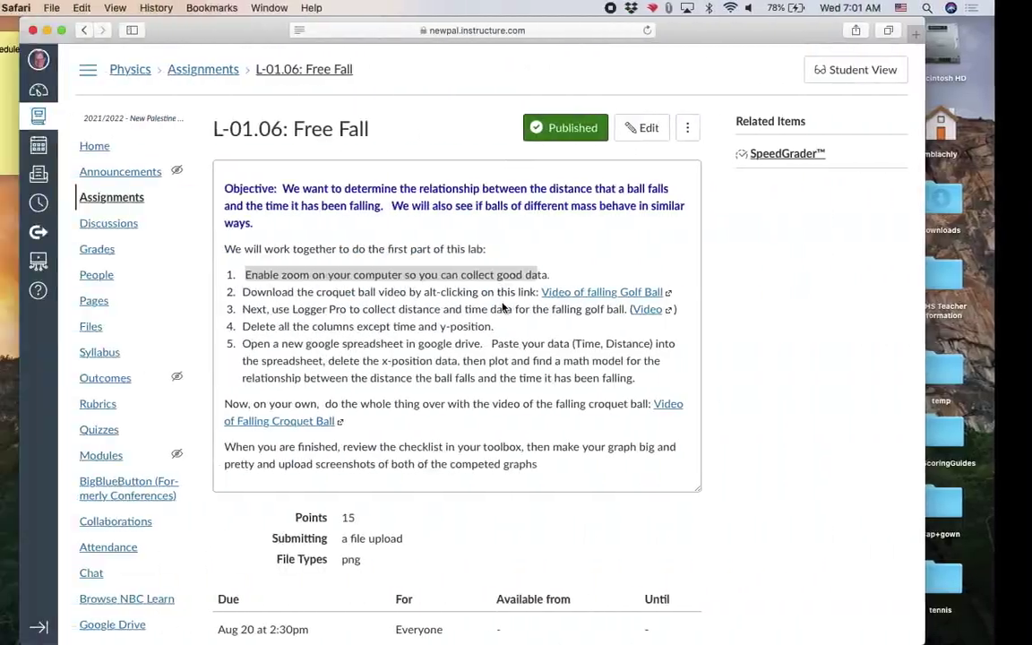
{"action": "left_click", "coordinate": [673, 256]}
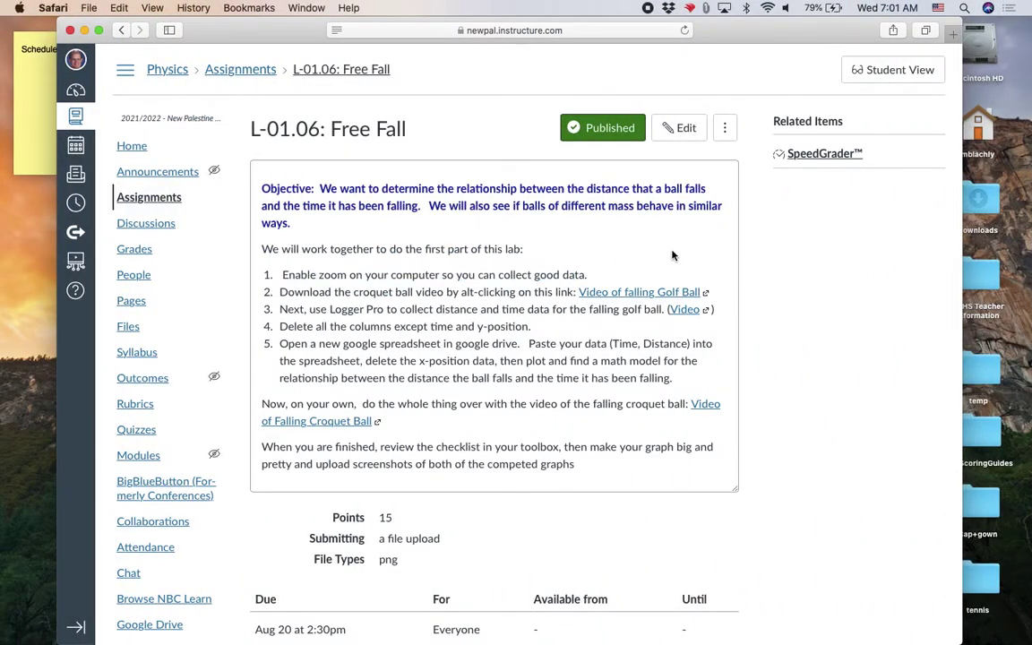
Step: Download the golf ball video as a linked file, then quit Safari for Chrome
{"action": "right_click", "coordinate": [642, 294]}
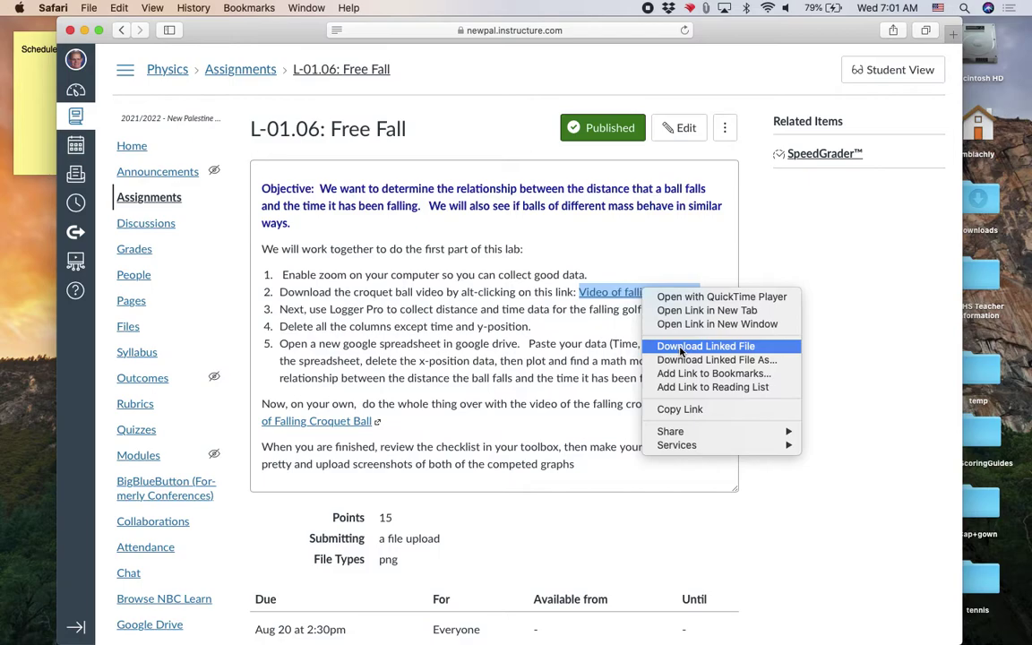
{"action": "left_click", "coordinate": [665, 247]}
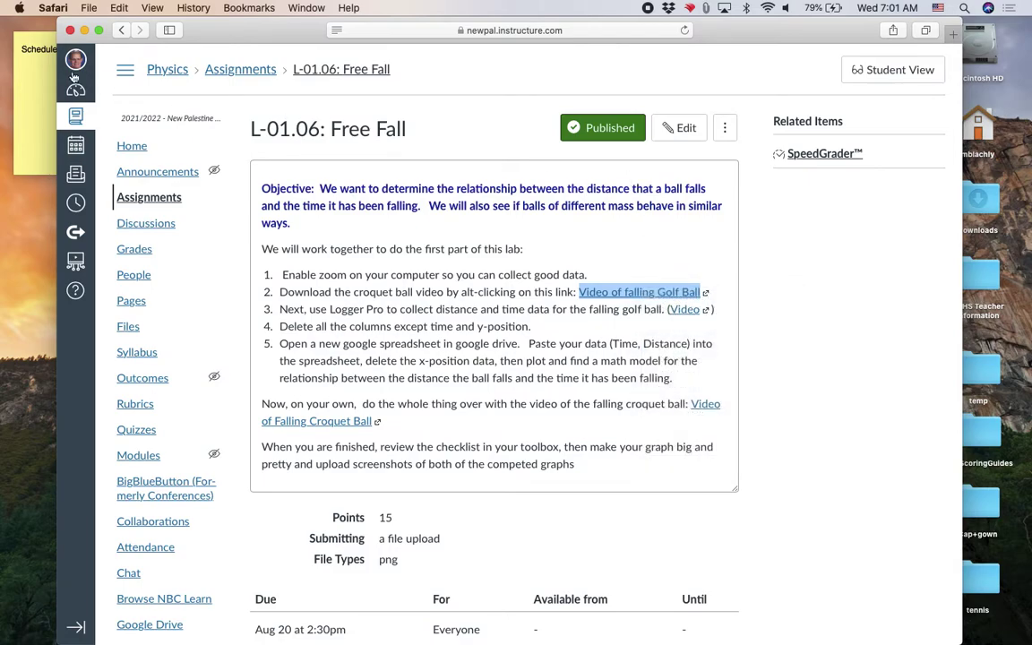
{"action": "left_click", "coordinate": [71, 31]}
{"action": "key", "text": "ctrl+Right"}
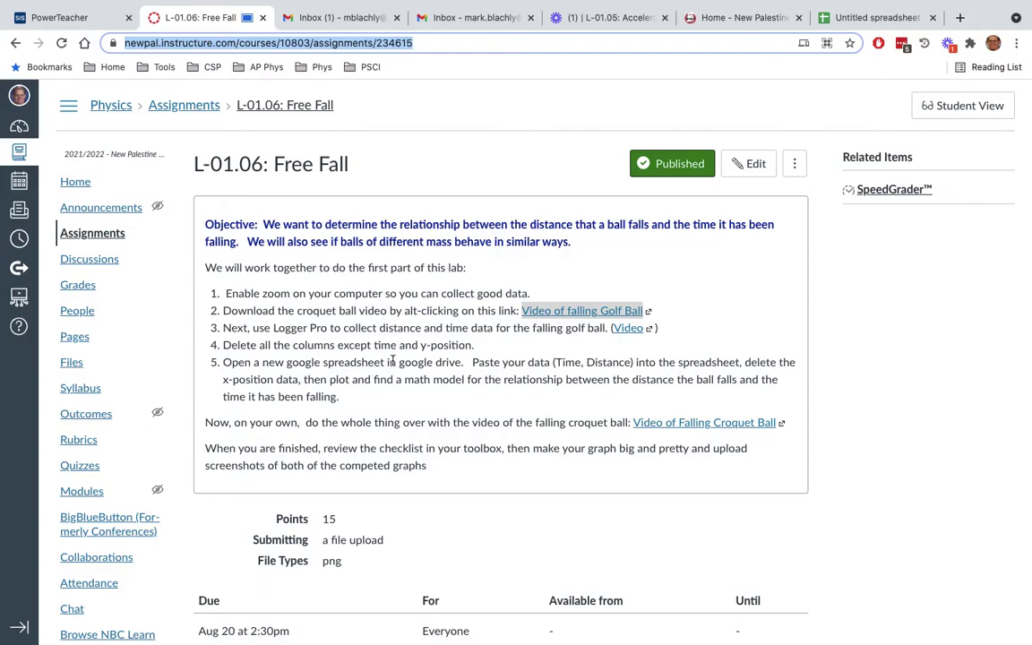
{"action": "key", "text": "super+space"}
{"action": "type", "text": "logg"}
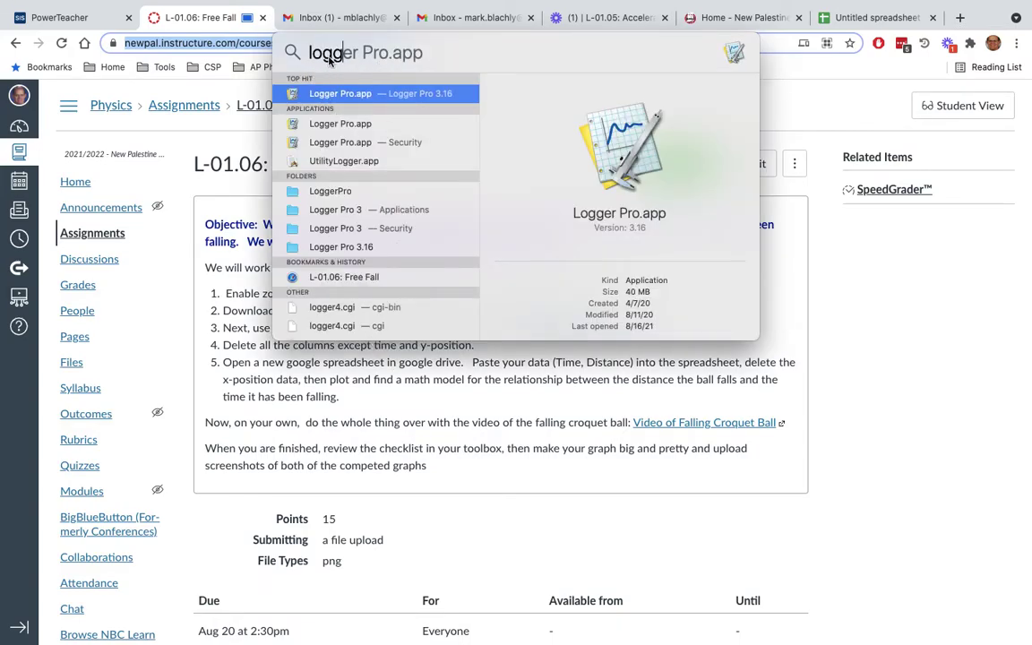
{"action": "key", "text": "Return"}
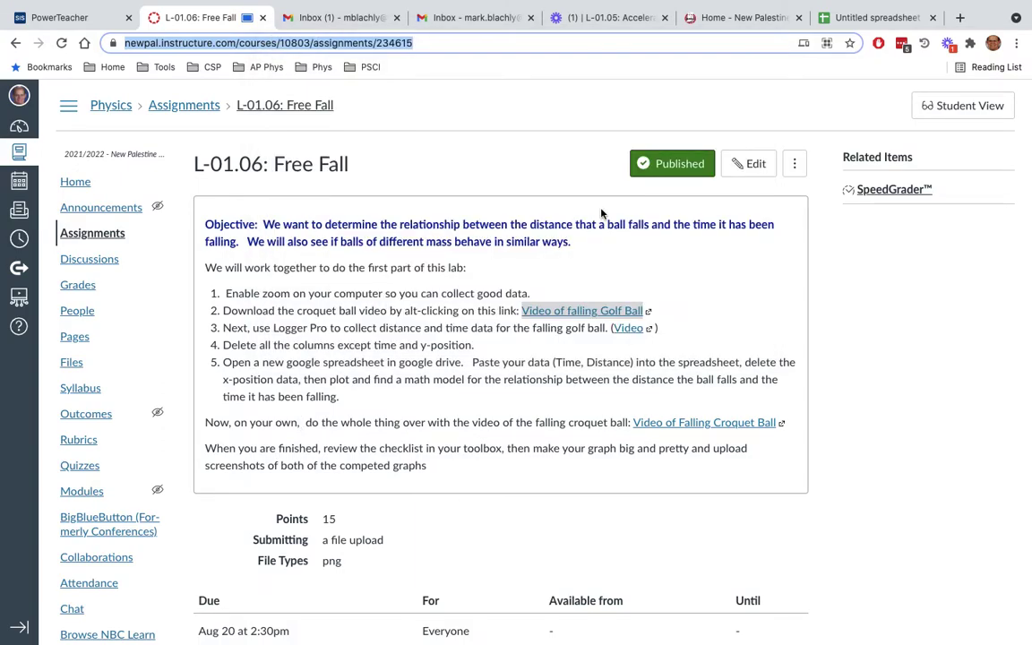
{"action": "mouse_move", "coordinate": [677, 7]}
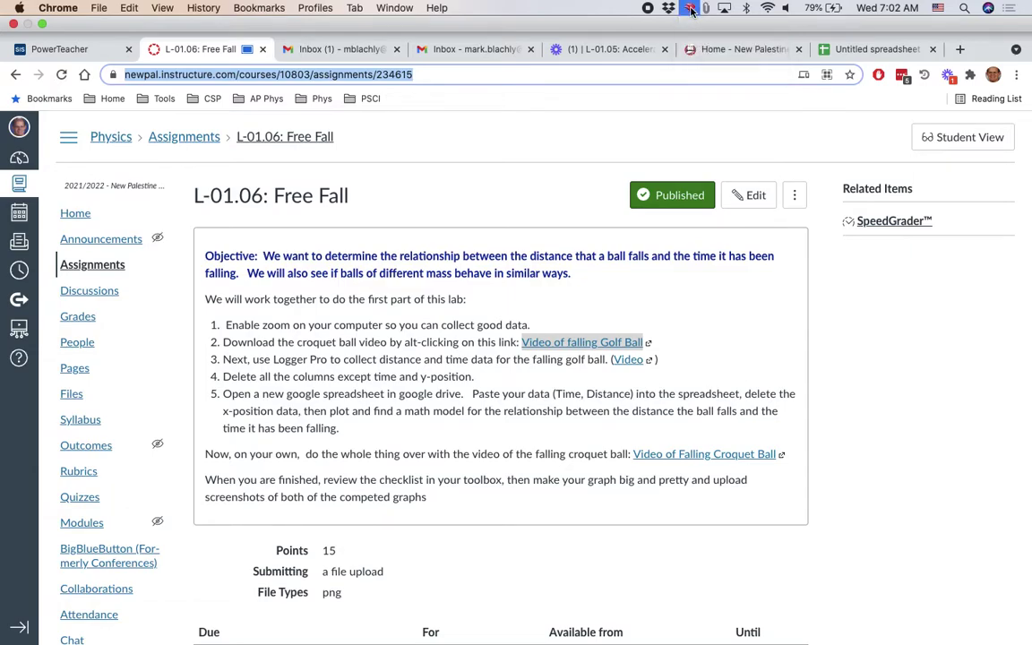
{"action": "left_click", "coordinate": [691, 10]}
{"action": "left_click", "coordinate": [709, 70]}
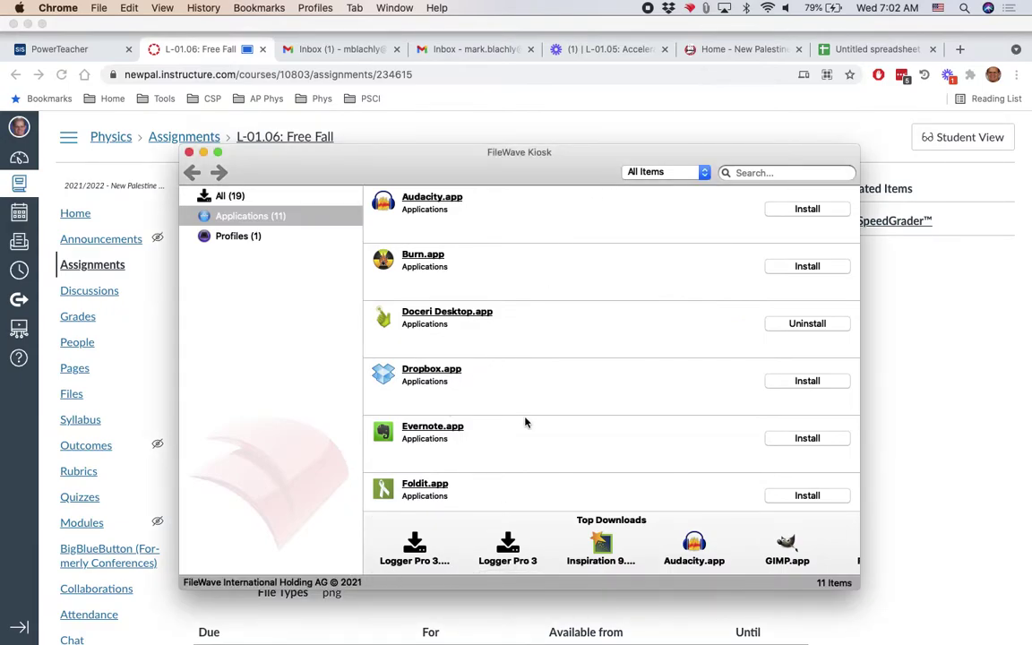
{"action": "scroll", "coordinate": [525, 421], "scroll_direction": "down", "scroll_amount": 5}
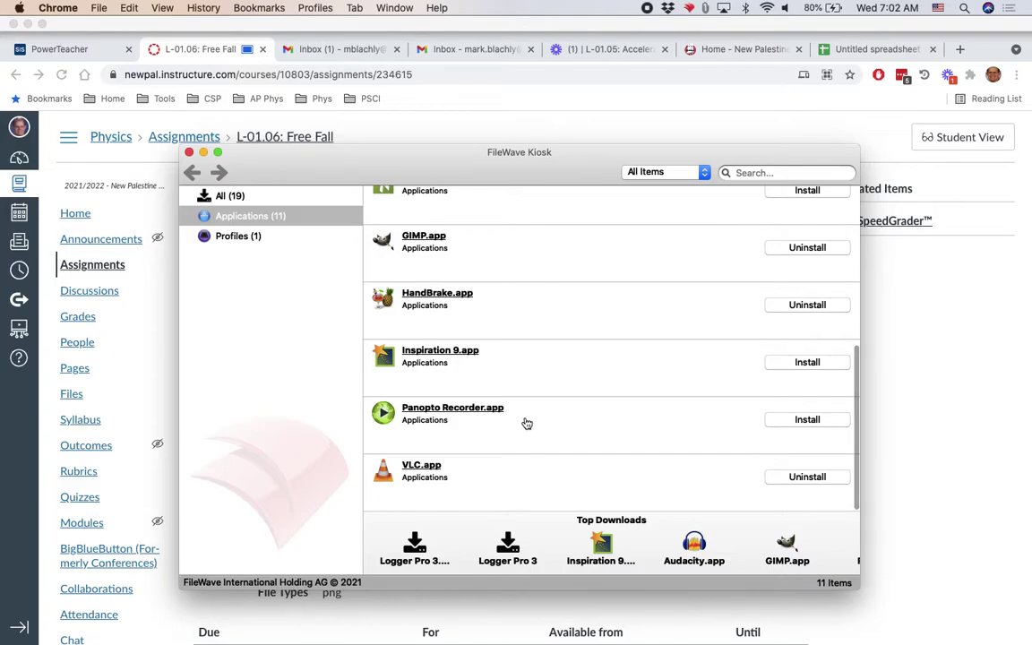
{"action": "scroll", "coordinate": [526, 422], "scroll_direction": "up", "scroll_amount": 5}
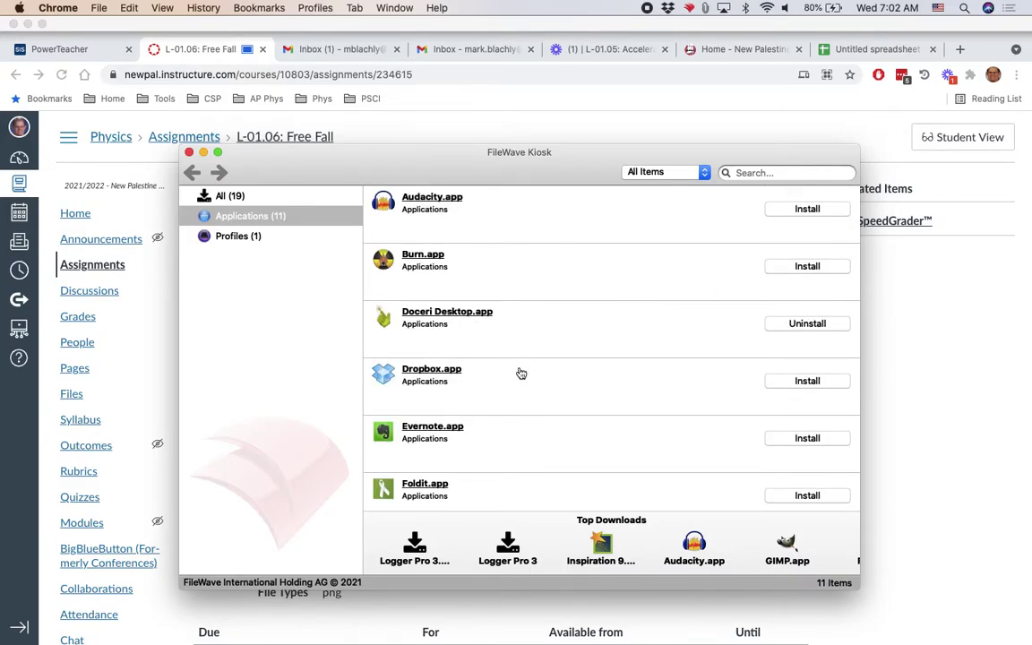
{"action": "scroll", "coordinate": [520, 372], "scroll_direction": "down", "scroll_amount": 5}
{"action": "scroll", "coordinate": [521, 373], "scroll_direction": "down", "scroll_amount": 1}
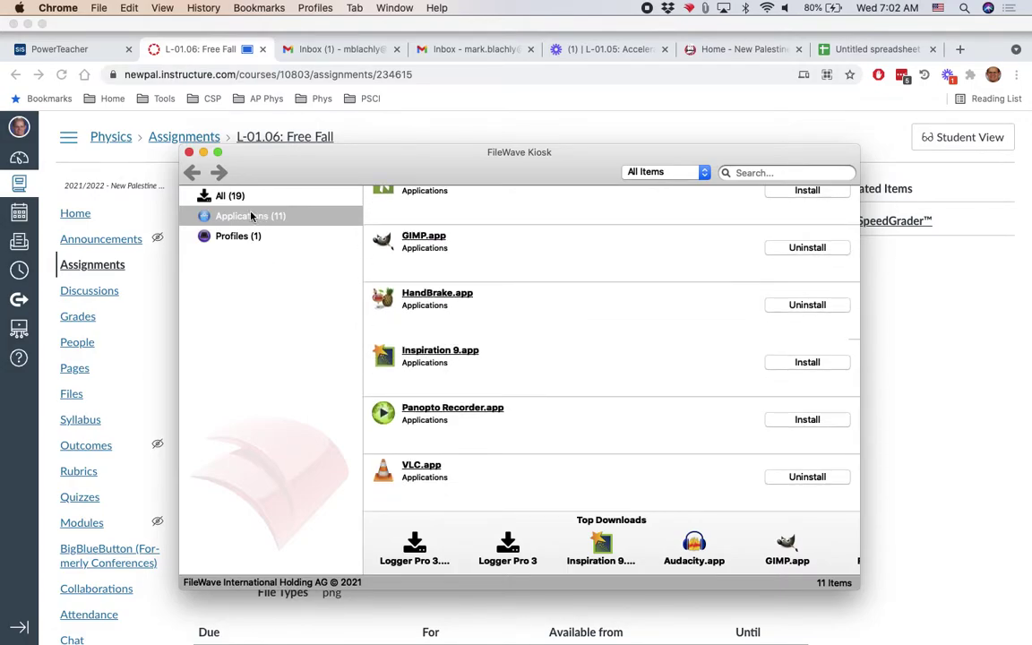
{"action": "left_click", "coordinate": [231, 197]}
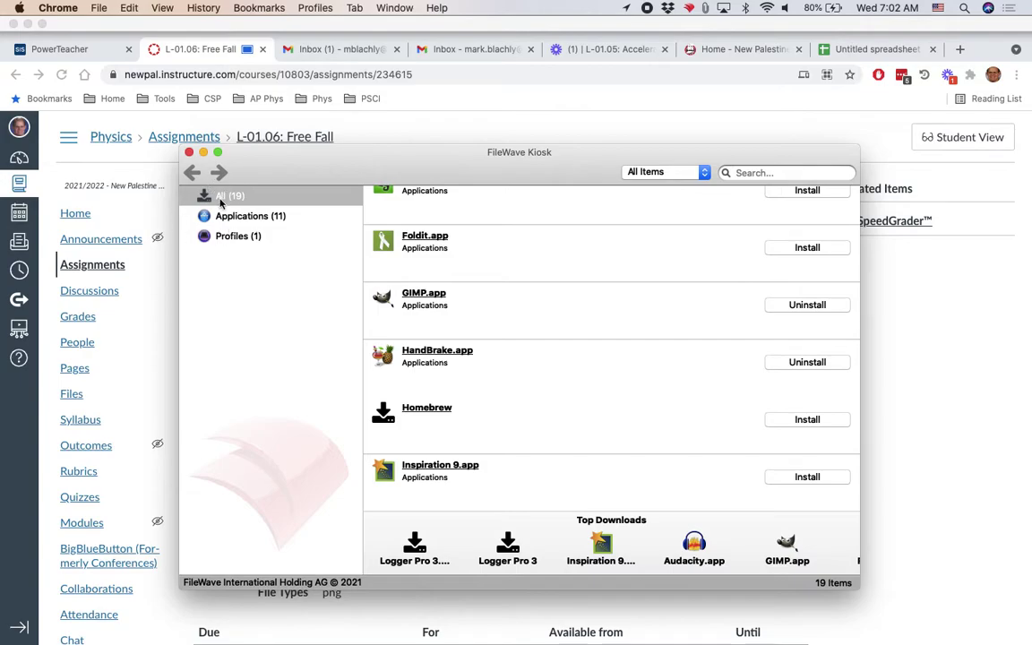
{"action": "scroll", "coordinate": [463, 372], "scroll_direction": "up", "scroll_amount": 10}
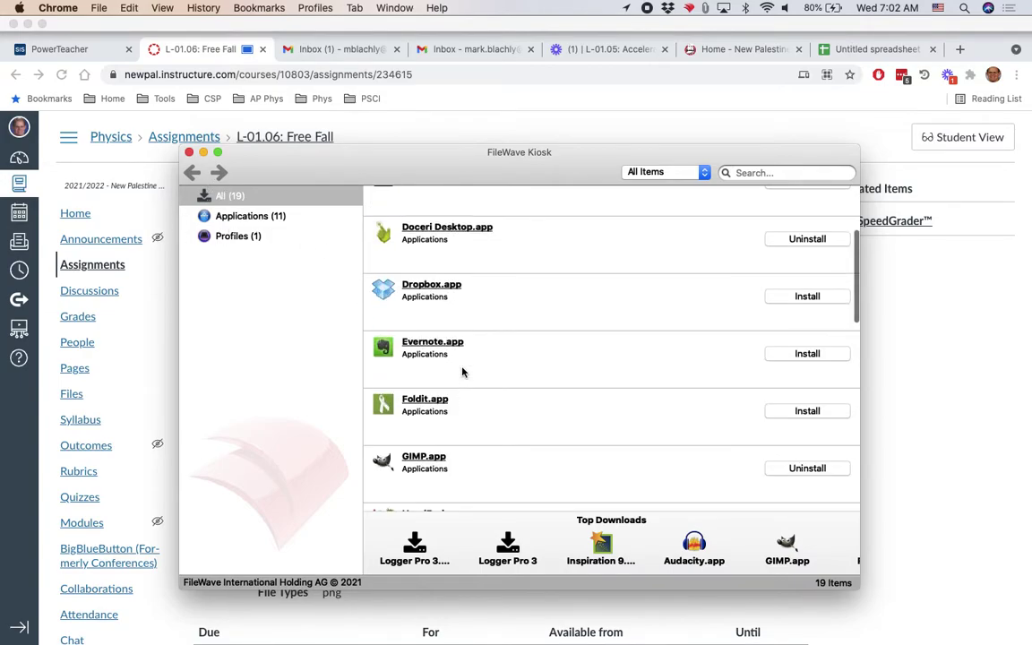
{"action": "scroll", "coordinate": [463, 372], "scroll_direction": "down", "scroll_amount": 20}
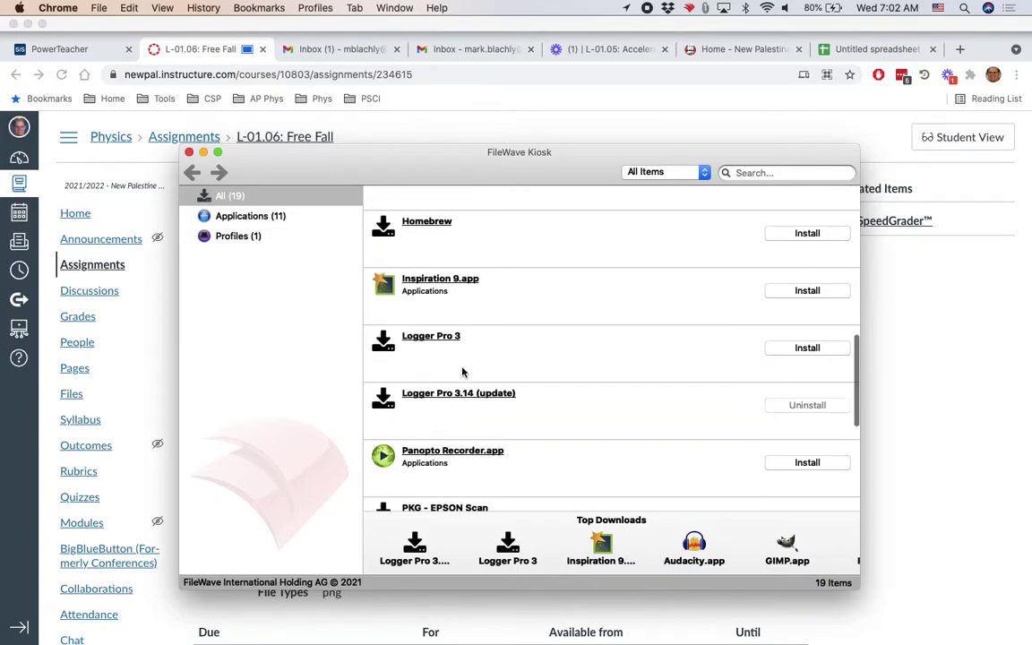
{"action": "scroll", "coordinate": [462, 372], "scroll_direction": "up", "scroll_amount": 3}
{"action": "scroll", "coordinate": [462, 372], "scroll_direction": "down", "scroll_amount": 2}
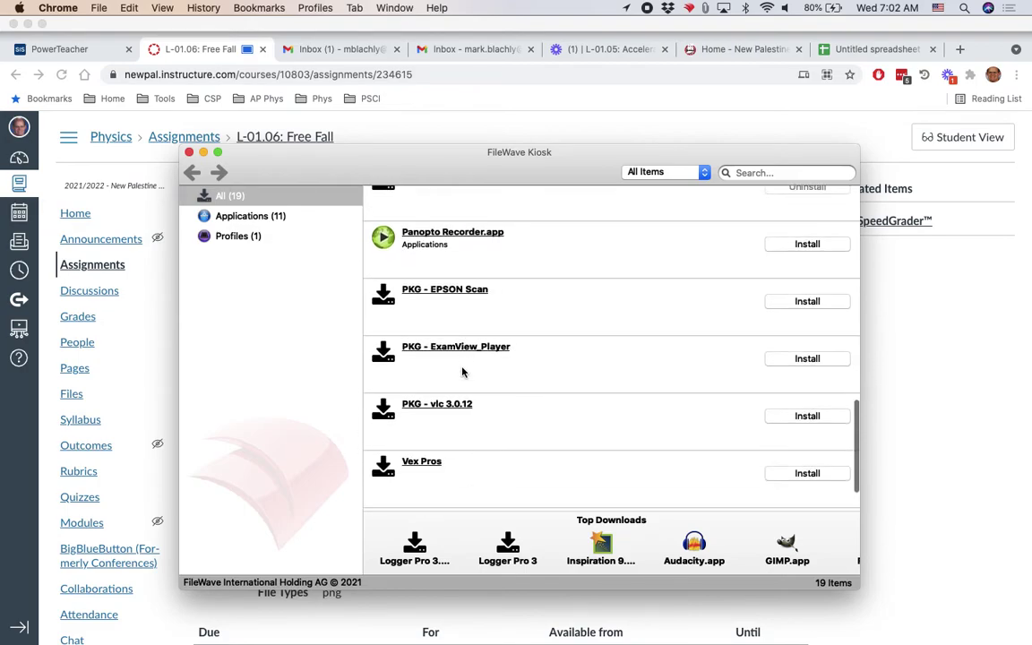
{"action": "scroll", "coordinate": [463, 372], "scroll_direction": "up", "scroll_amount": 6}
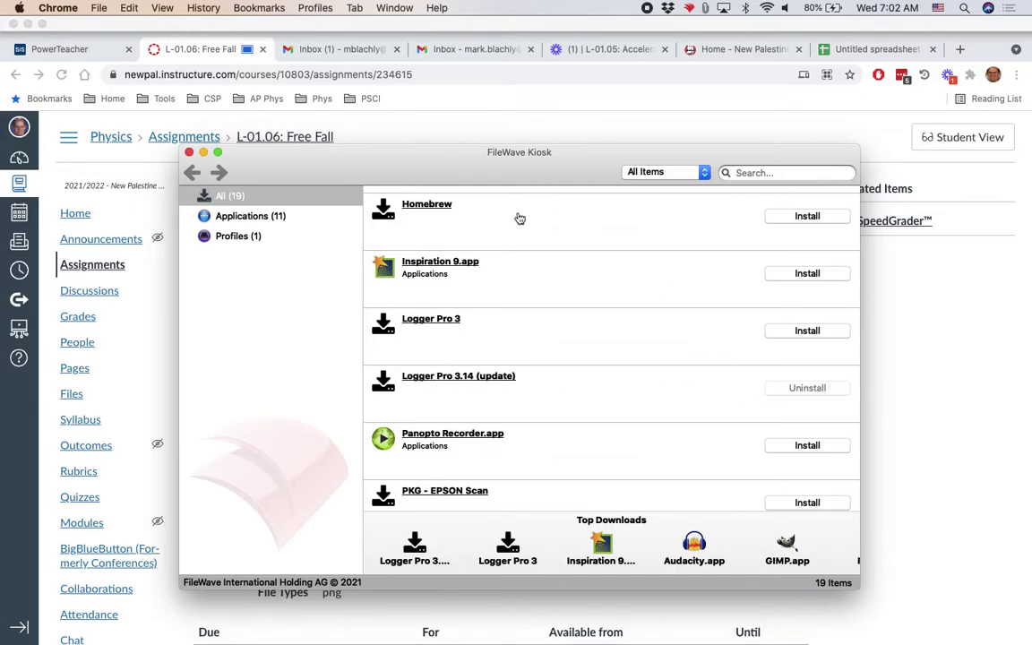
{"action": "left_click", "coordinate": [189, 154]}
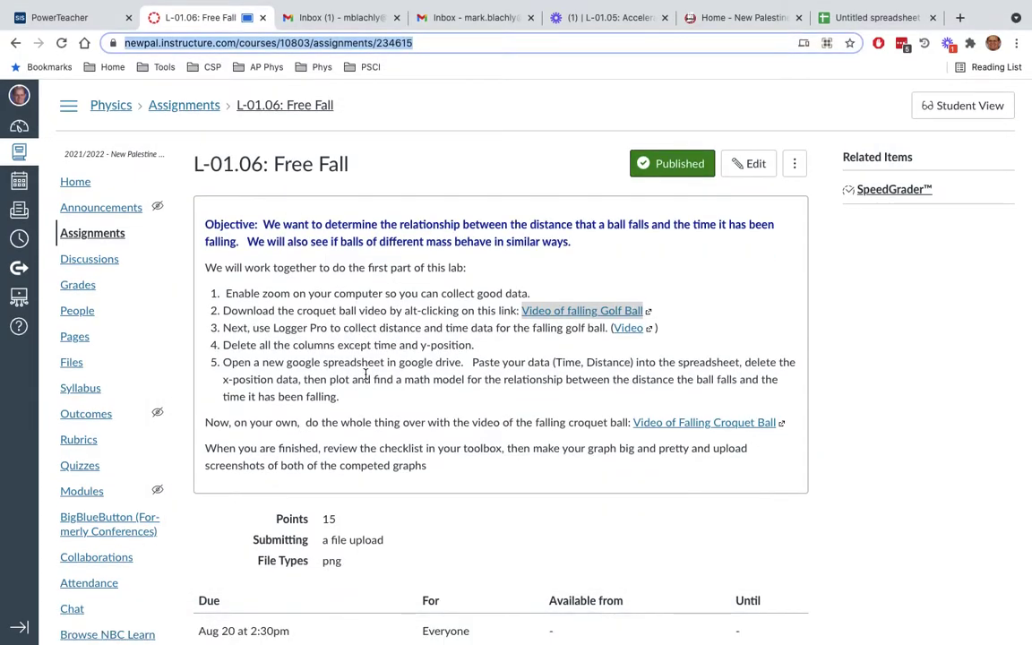
Step: Launch Logger Pro through Spotlight by searching 'logg'
{"action": "key", "text": "super+space"}
{"action": "type", "text": "logg"}
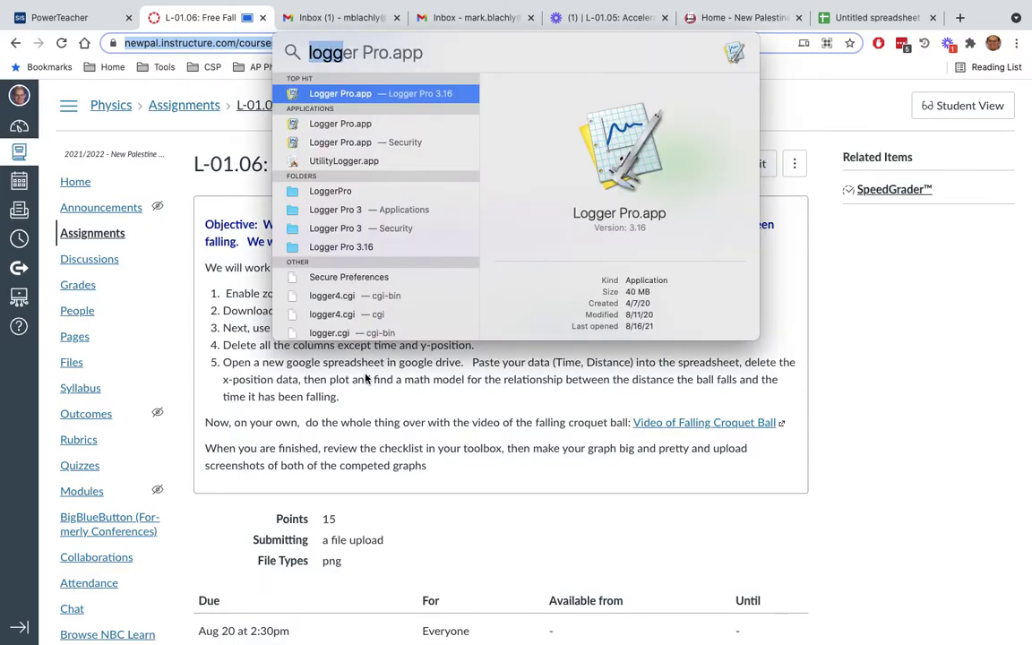
{"action": "key", "text": "Return"}
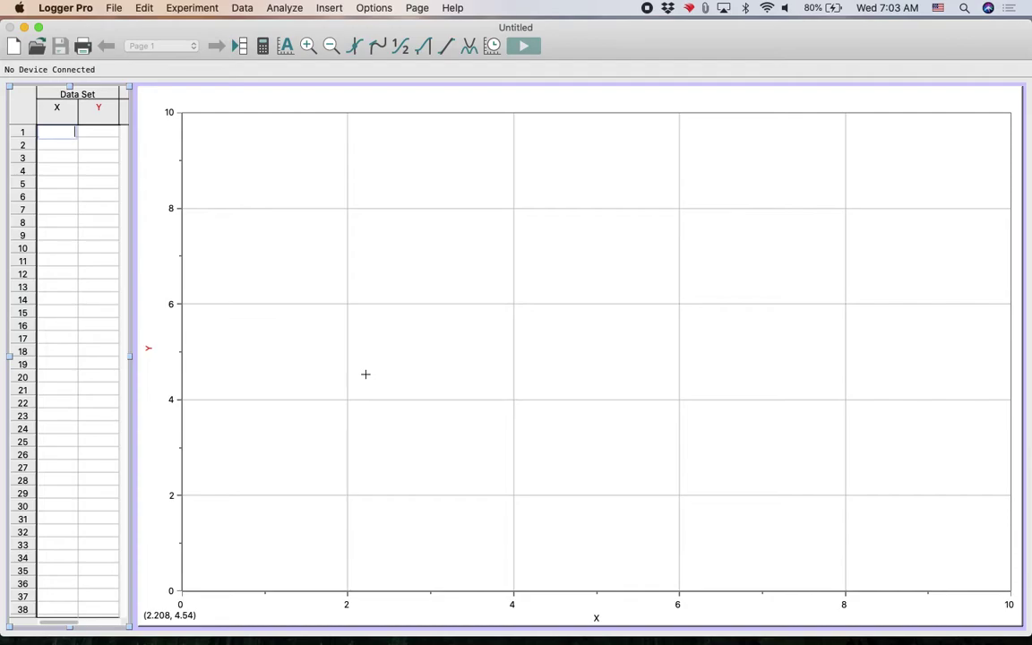
Step: Insert the movie DroppedGolfBall-p1 (2).mov from Downloads via Insert > Movie
{"action": "left_click", "coordinate": [330, 8]}
{"action": "left_click", "coordinate": [352, 139]}
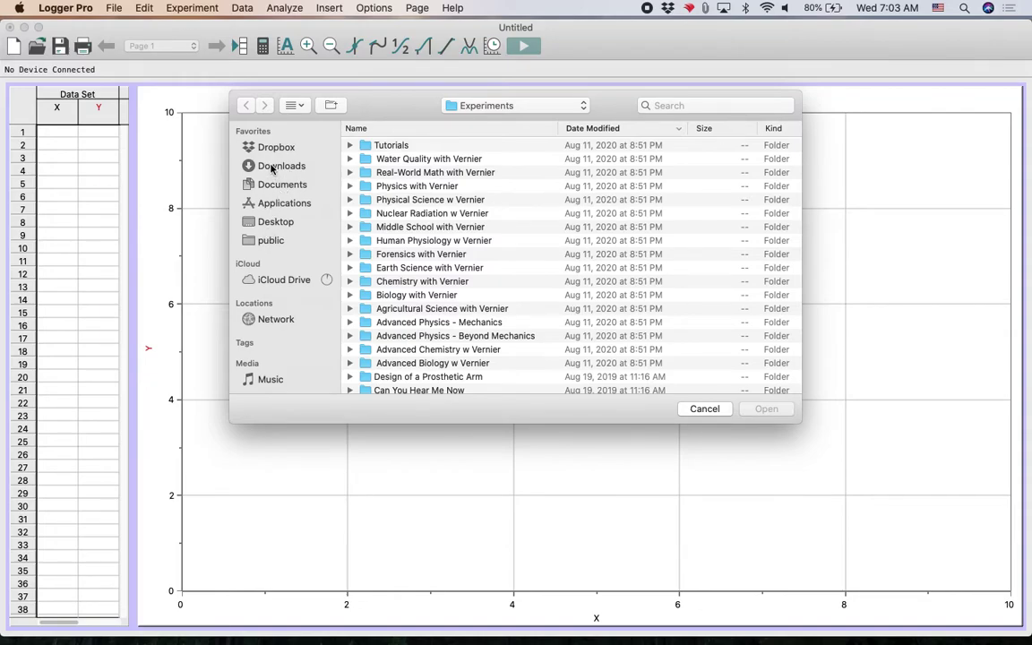
{"action": "left_click", "coordinate": [274, 167]}
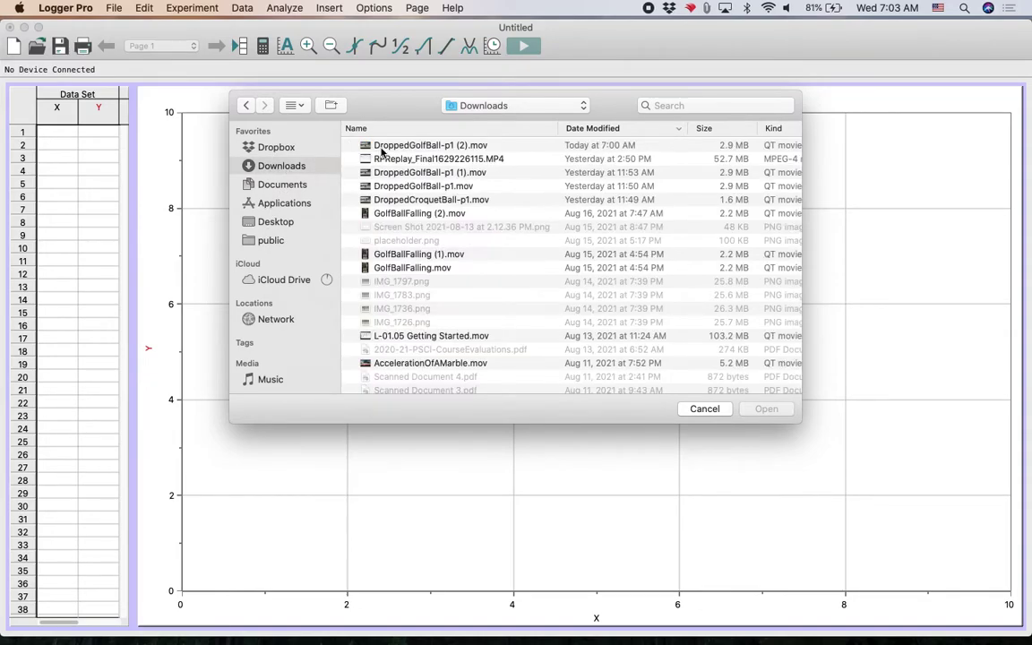
{"action": "left_click", "coordinate": [381, 147]}
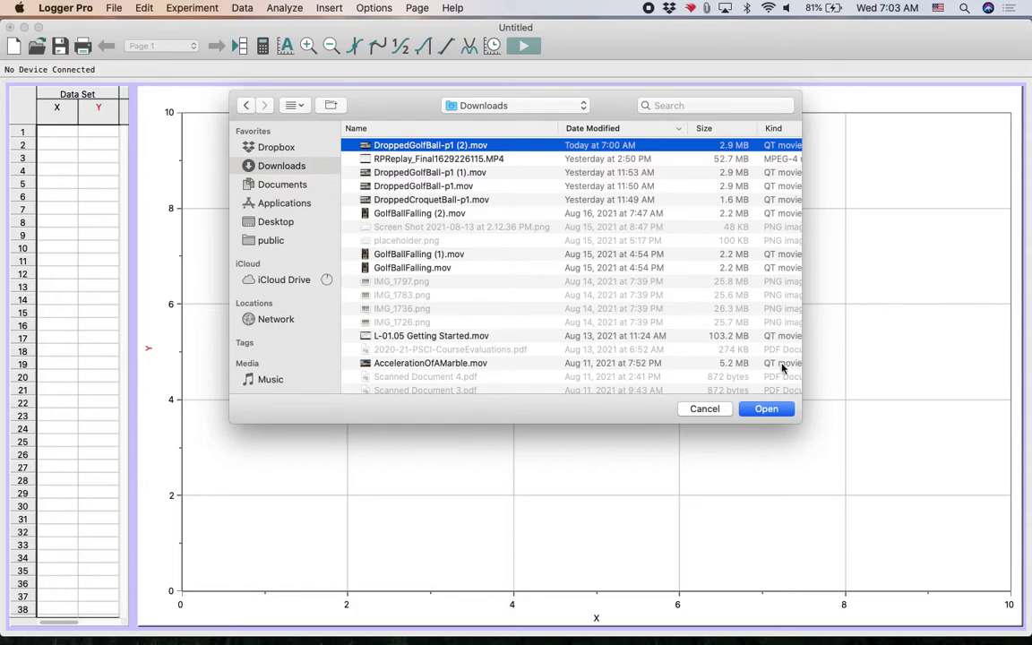
{"action": "left_click", "coordinate": [767, 414]}
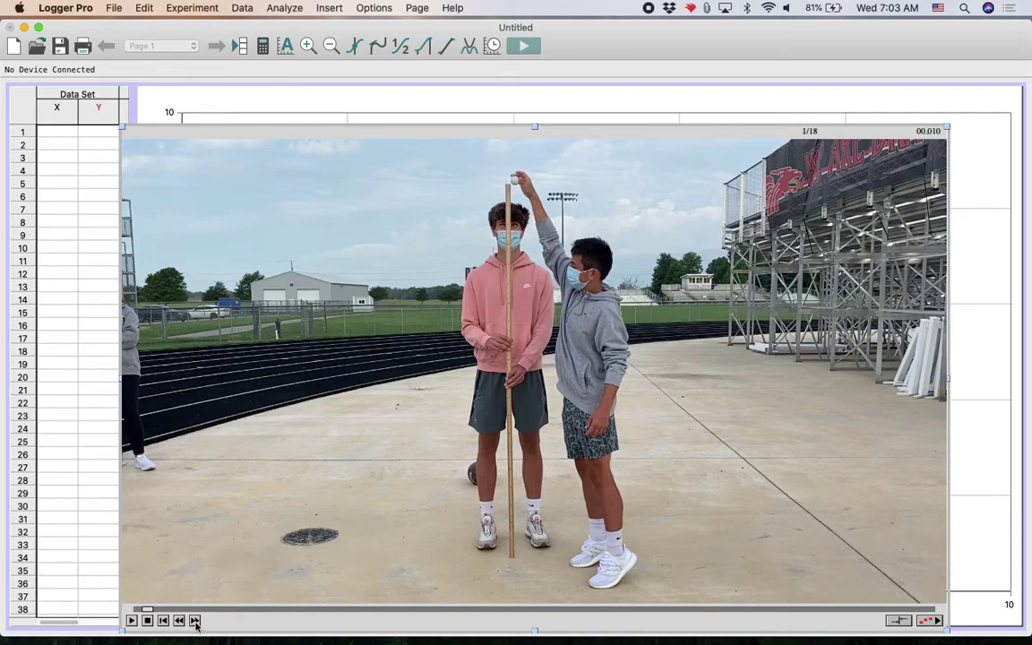
Step: Step the golf ball clip forward nine frames
{"action": "left_click", "coordinate": [196, 621]}
{"action": "left_click", "coordinate": [195, 621]}
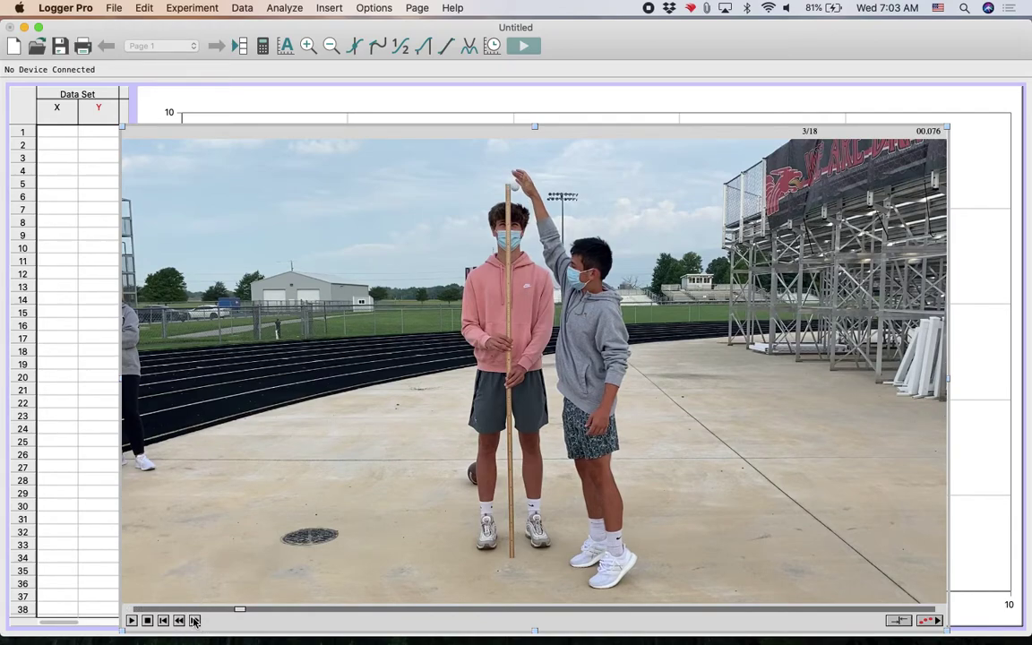
{"action": "left_click", "coordinate": [195, 621]}
{"action": "left_click", "coordinate": [196, 621]}
{"action": "left_click", "coordinate": [195, 621]}
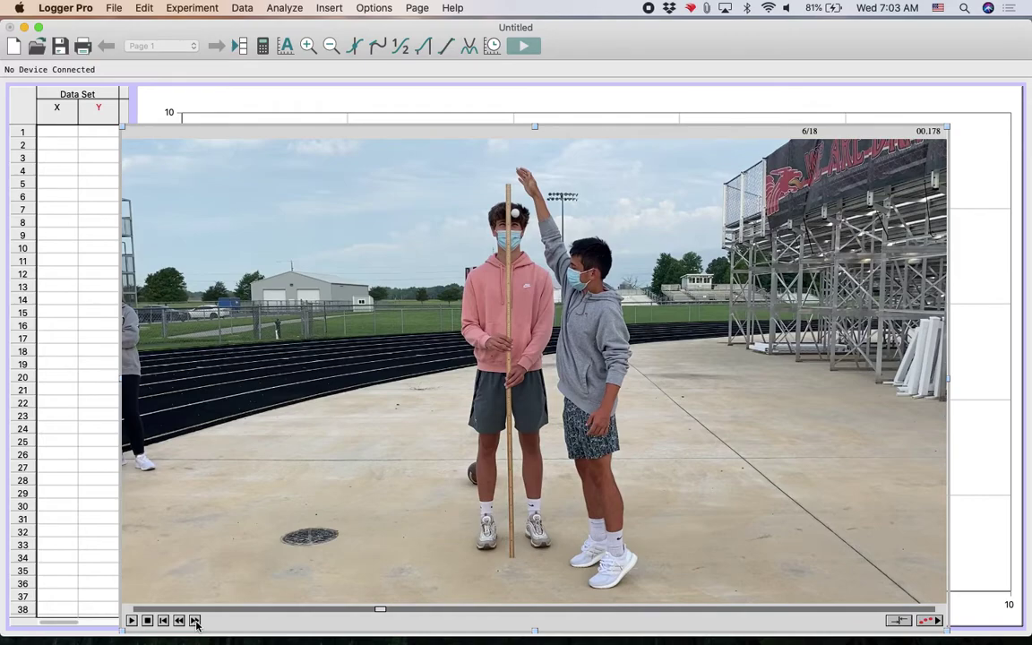
{"action": "left_click", "coordinate": [196, 621]}
{"action": "left_click", "coordinate": [195, 621]}
{"action": "left_click", "coordinate": [195, 622]}
{"action": "left_click", "coordinate": [195, 621]}
{"action": "left_click", "coordinate": [195, 621]}
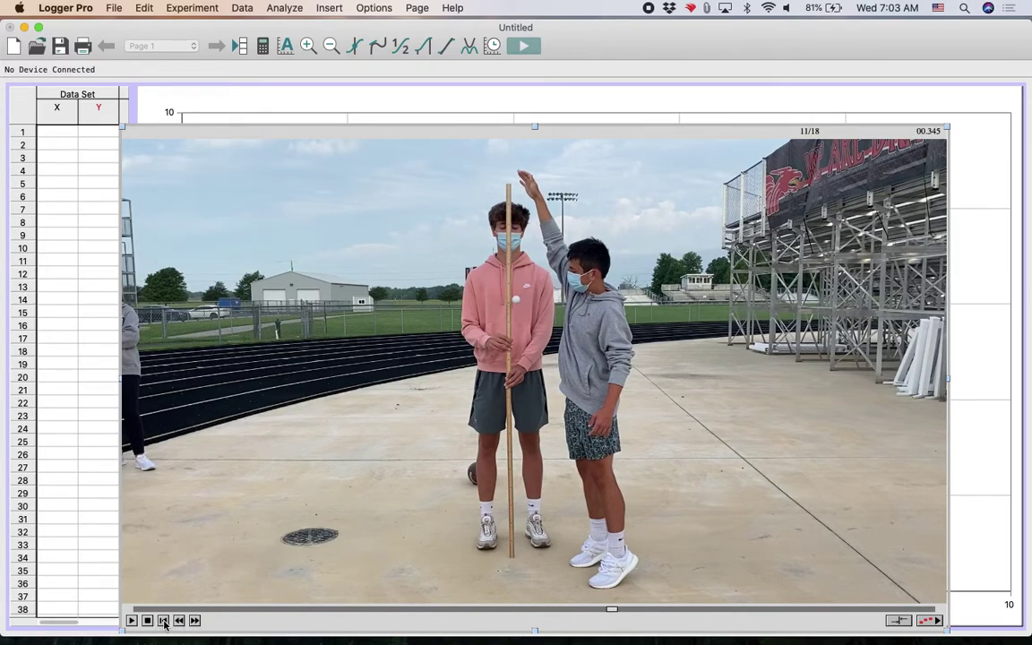
Step: Rewind and play the full clip, return to frame 1, and enable video analysis
{"action": "left_click", "coordinate": [164, 621]}
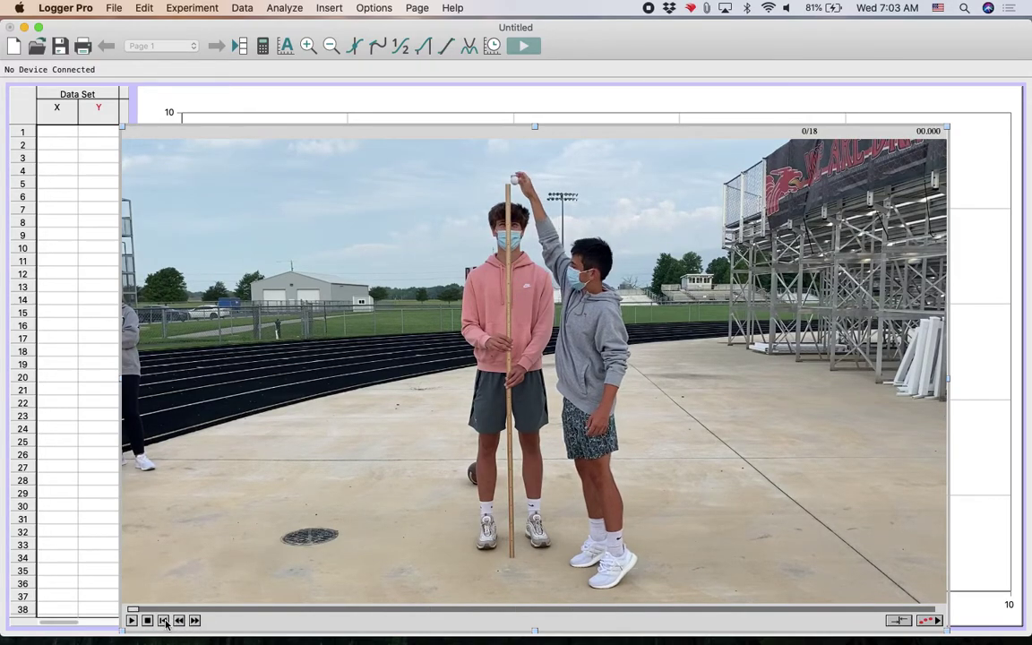
{"action": "left_click", "coordinate": [132, 621]}
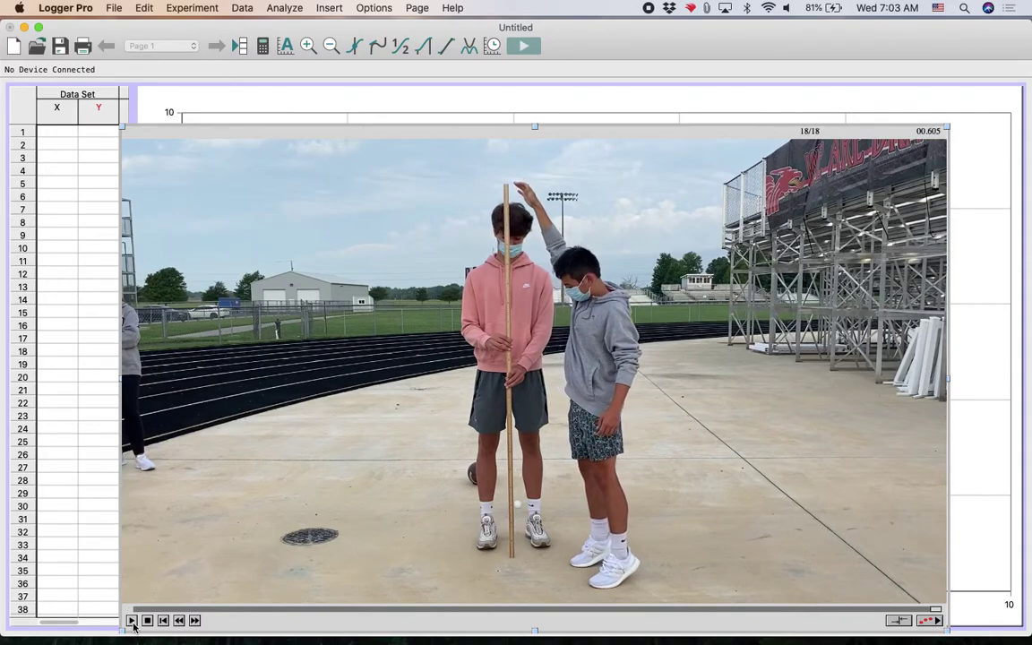
{"action": "left_click", "coordinate": [164, 621]}
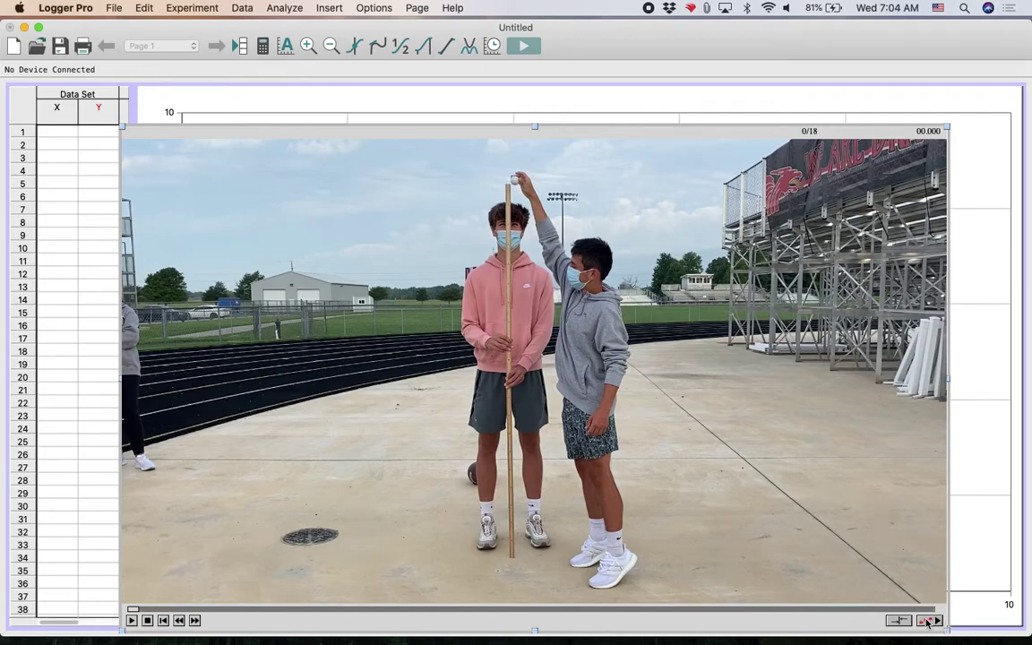
{"action": "left_click", "coordinate": [933, 621]}
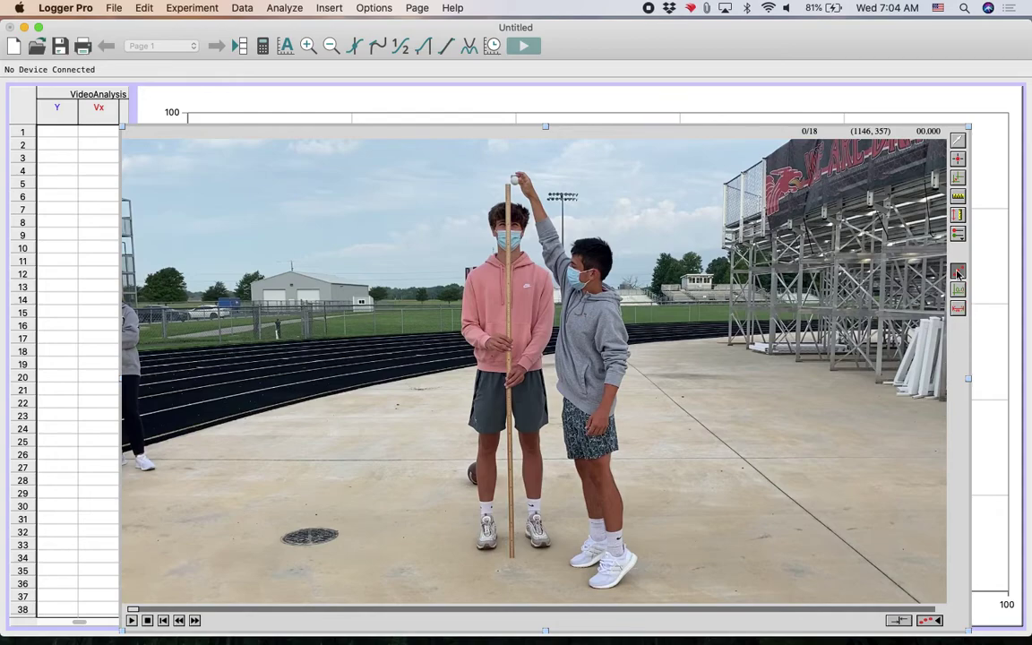
Step: Set a 2 m scale along the meter stick from top to bottom
{"action": "left_click", "coordinate": [958, 197]}
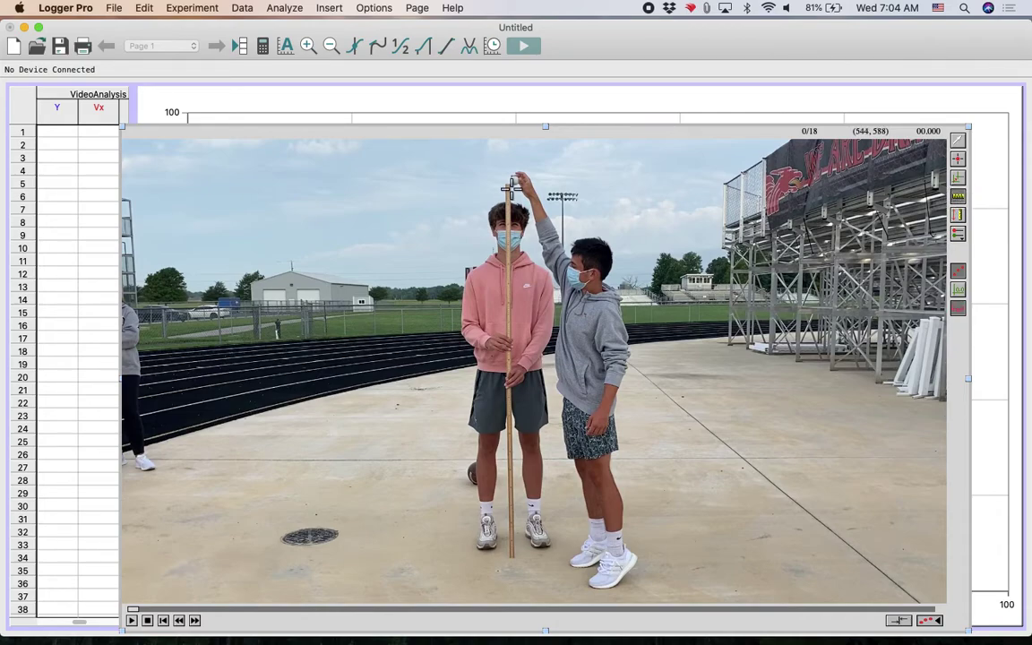
{"action": "left_click_drag", "start_coordinate": [508, 183], "coordinate": [512, 560]}
{"action": "type", "text": "2"}
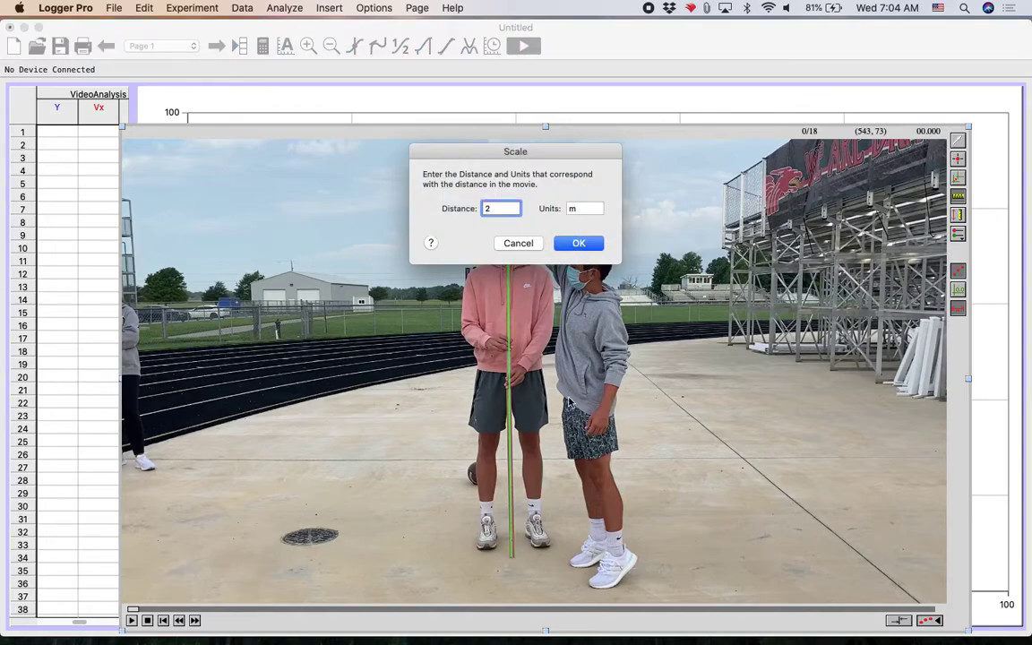
{"action": "left_click", "coordinate": [578, 243]}
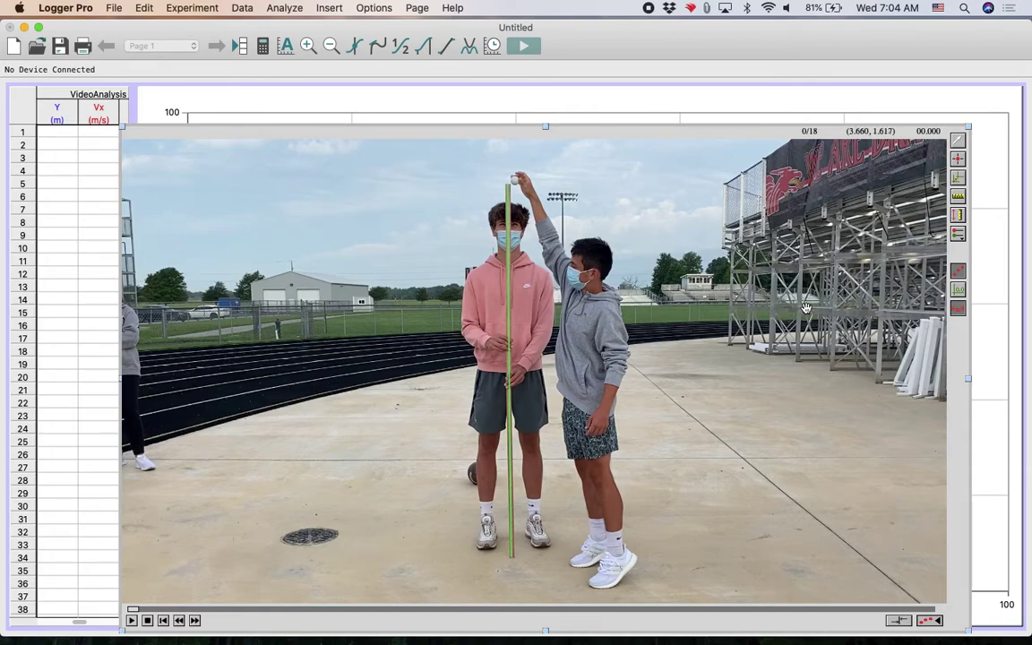
Step: Place the coordinate origin at the top of the meter stick
{"action": "left_click", "coordinate": [958, 177]}
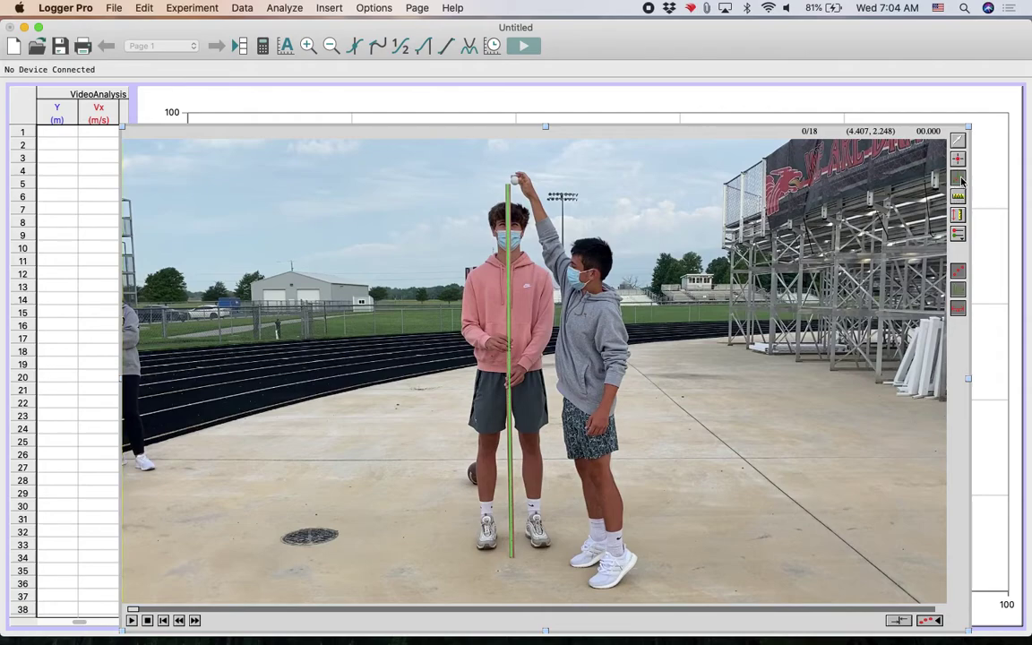
{"action": "left_click", "coordinate": [516, 179]}
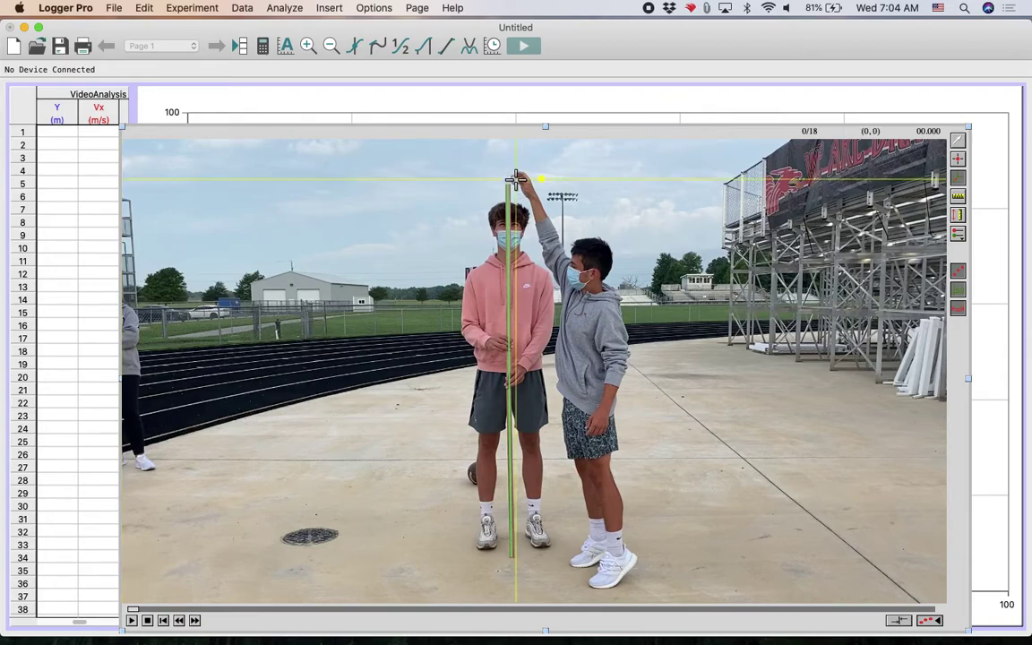
Step: Mark the golf ball in each remaining frame to the meter stick's bottom, reaching 19 points (Y ≈ −1.736 m)
{"action": "left_click", "coordinate": [958, 161]}
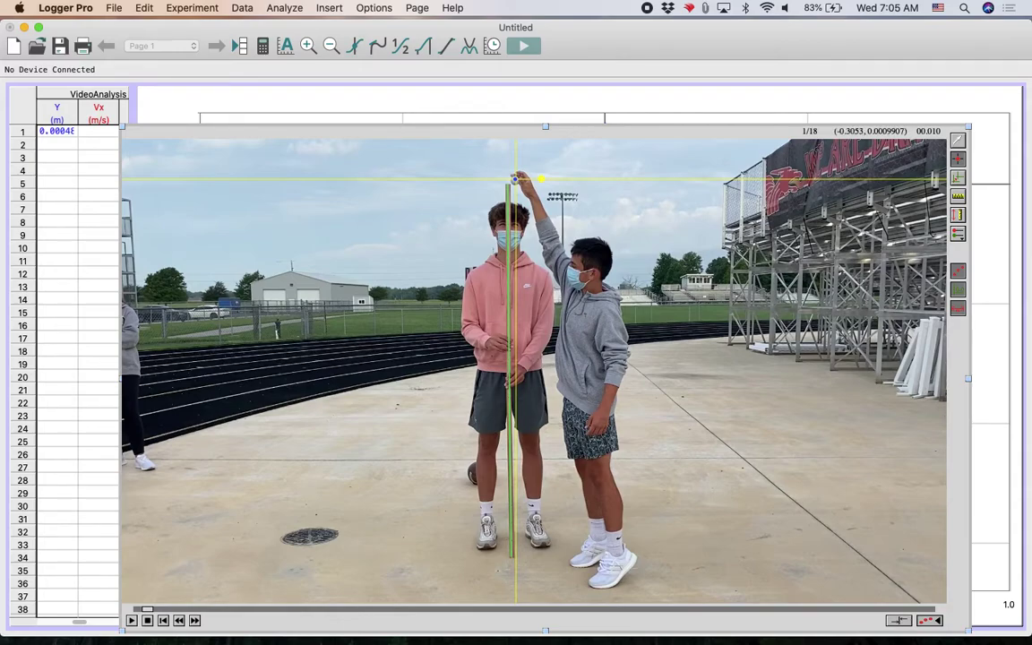
{"action": "left_click", "coordinate": [513, 179]}
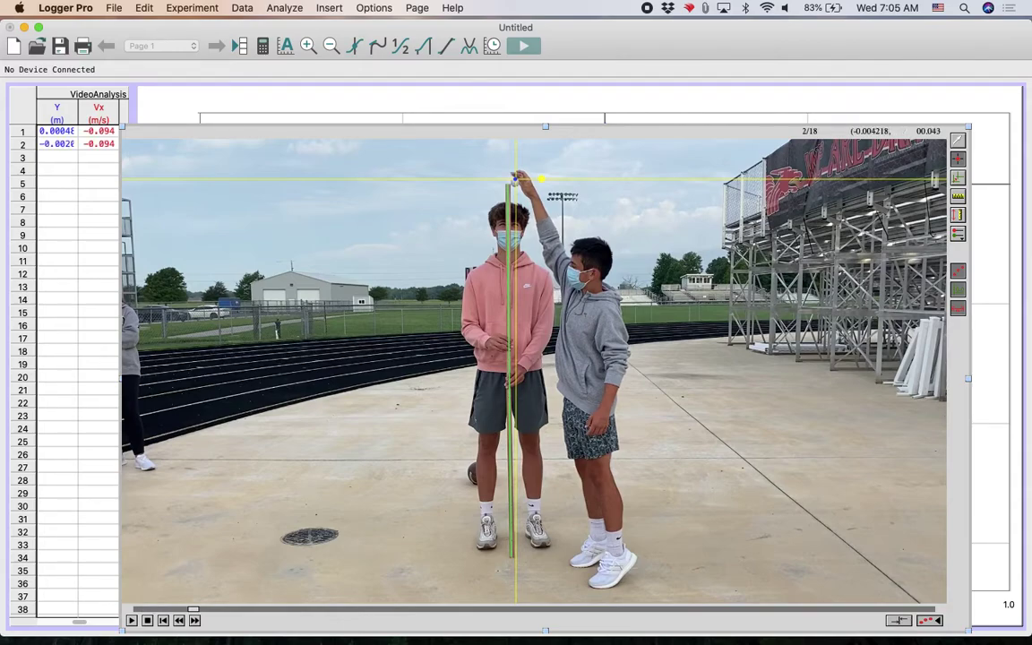
{"action": "left_click", "coordinate": [515, 182]}
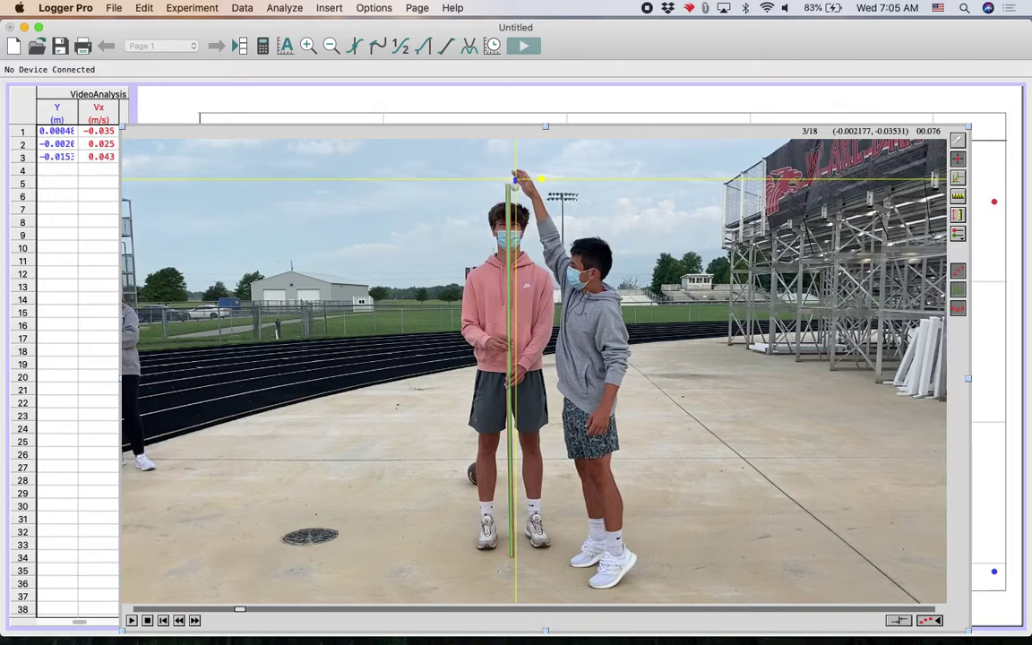
{"action": "left_click", "coordinate": [516, 181]}
{"action": "left_click", "coordinate": [515, 184]}
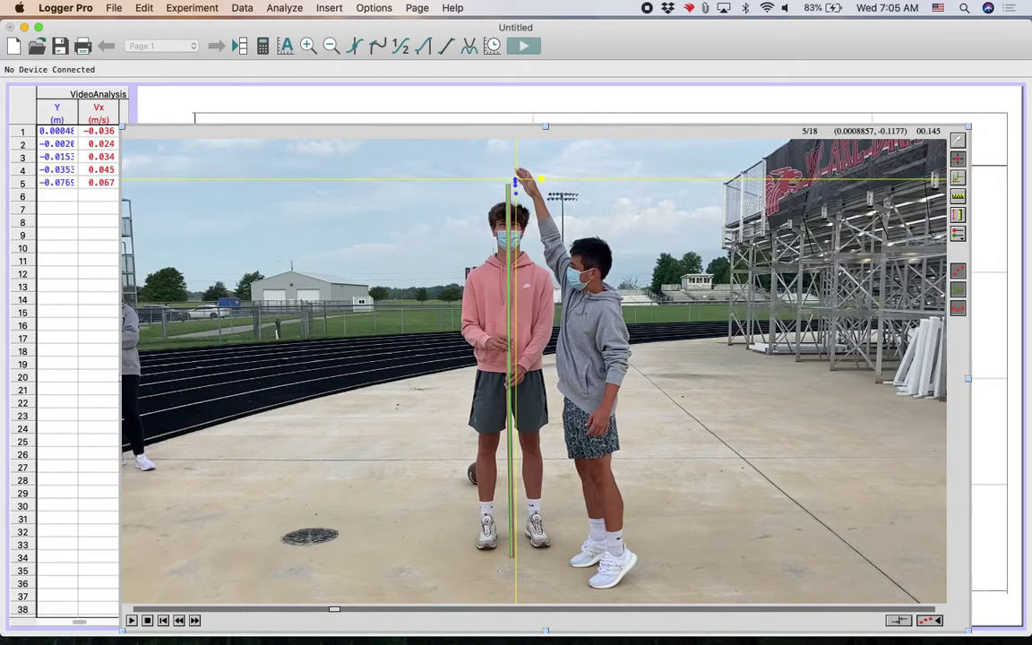
{"action": "left_click", "coordinate": [515, 208]}
{"action": "left_click", "coordinate": [515, 223]}
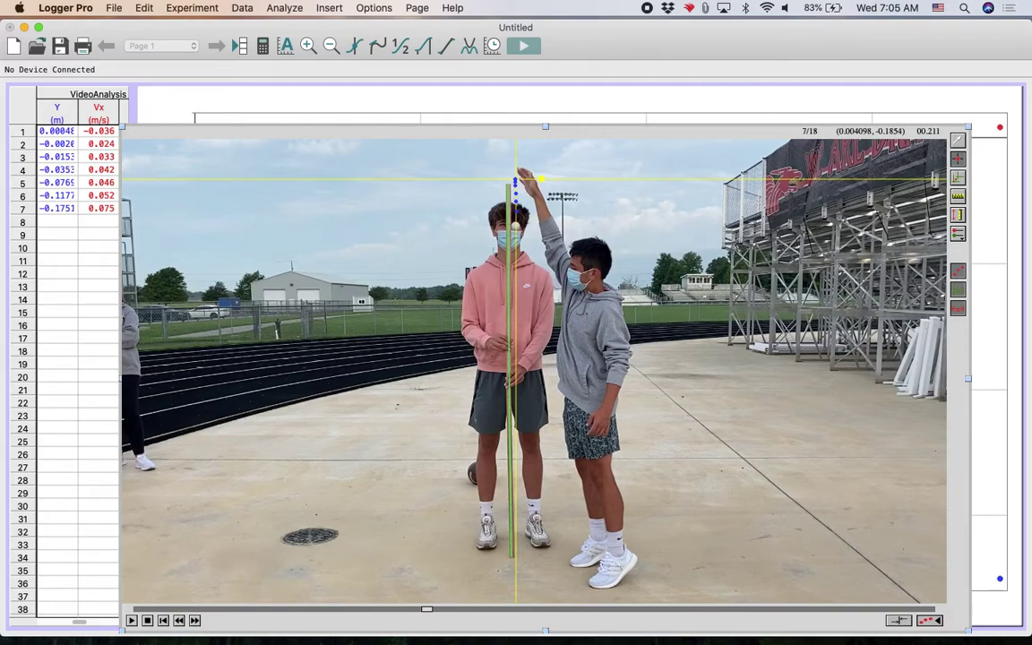
{"action": "left_click", "coordinate": [515, 240]}
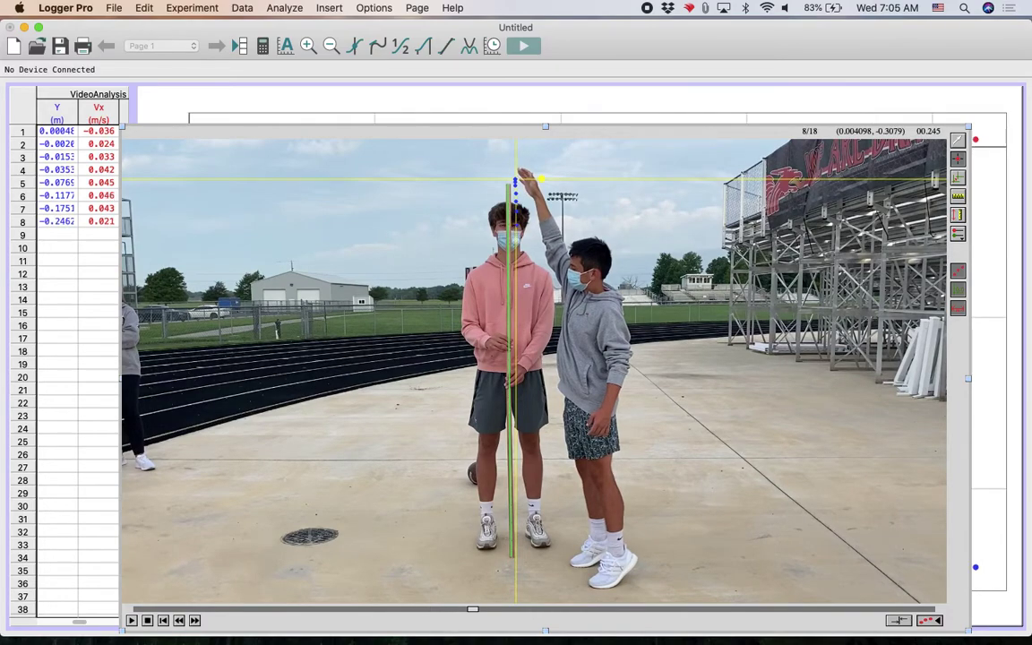
{"action": "left_click", "coordinate": [515, 258]}
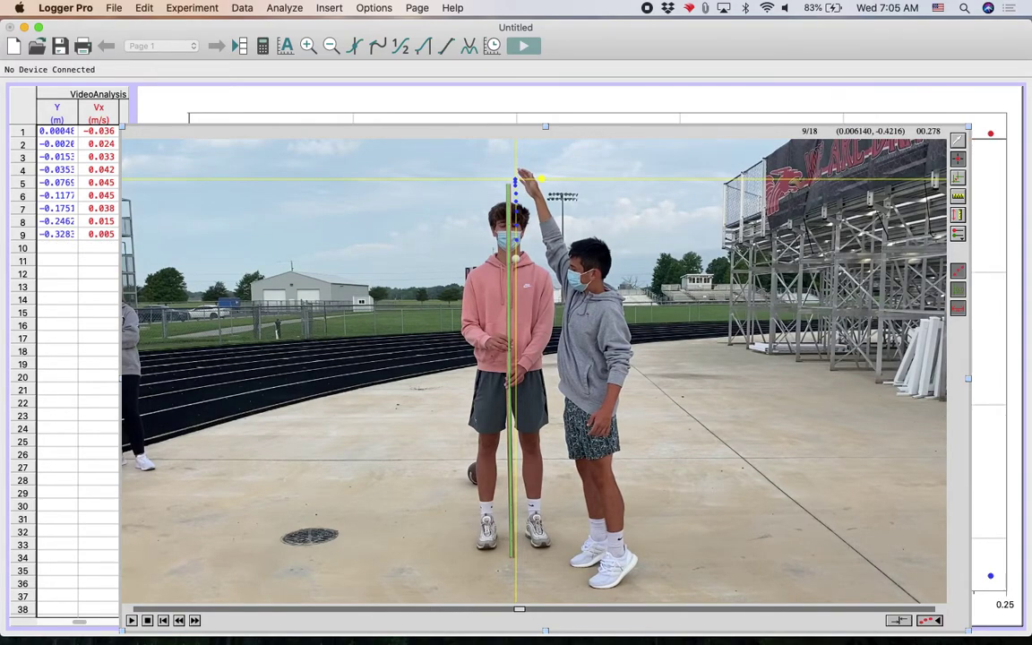
{"action": "left_click", "coordinate": [515, 276]}
{"action": "left_click", "coordinate": [516, 298]}
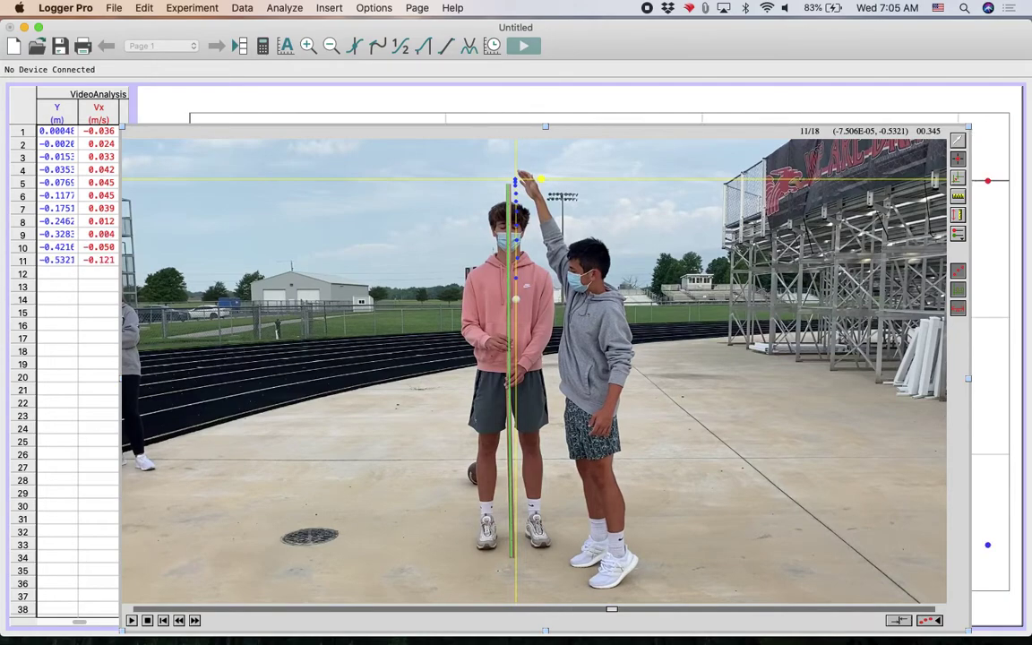
{"action": "left_click", "coordinate": [516, 323]}
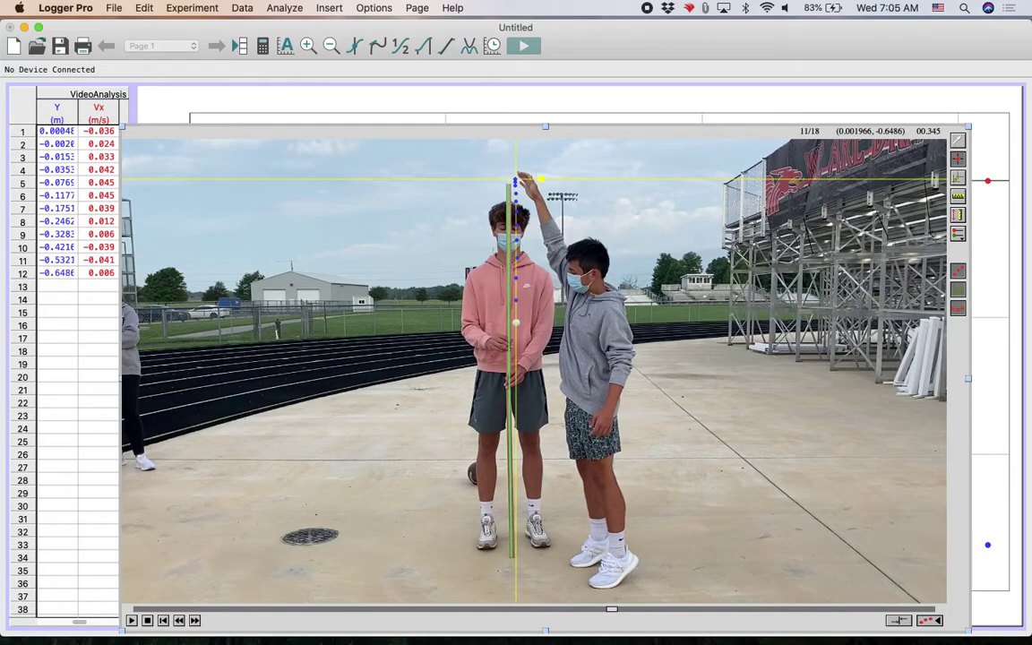
{"action": "left_click", "coordinate": [515, 348]}
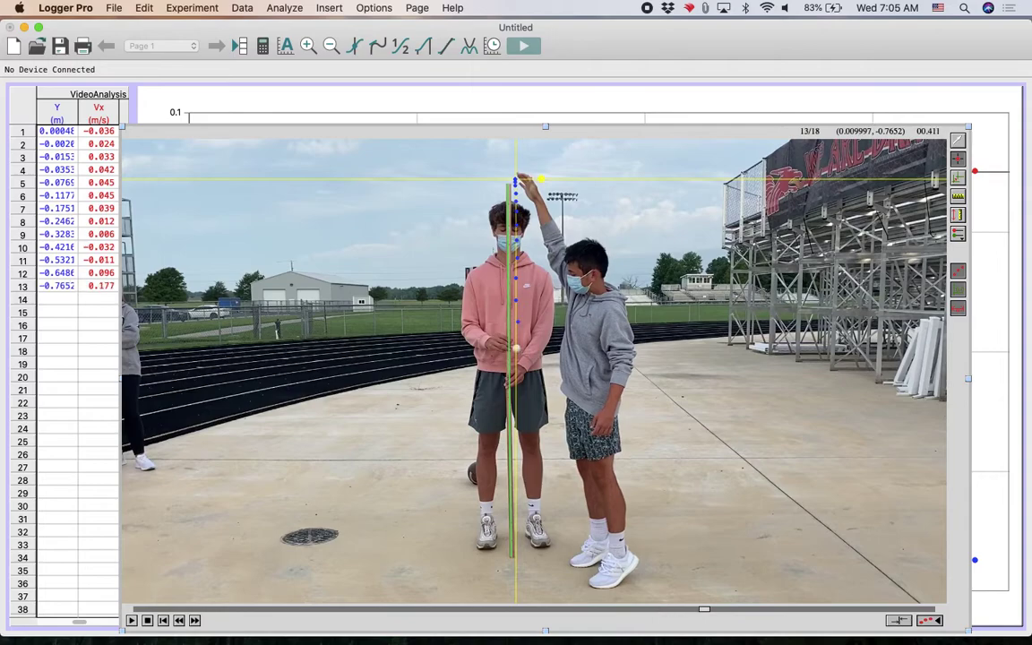
{"action": "left_click", "coordinate": [515, 376]}
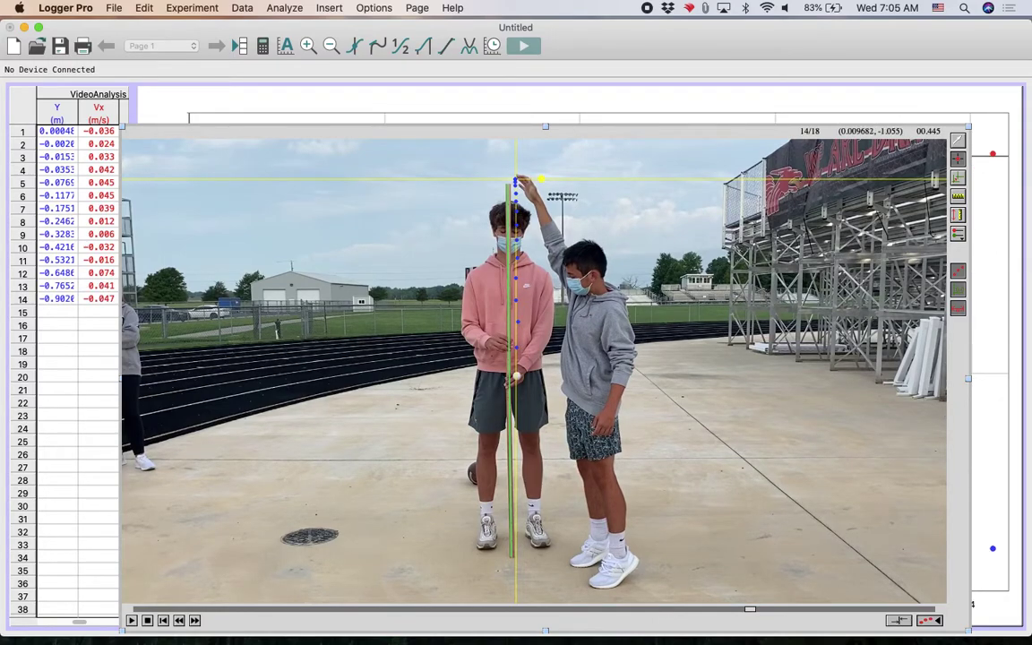
{"action": "left_click", "coordinate": [517, 408]}
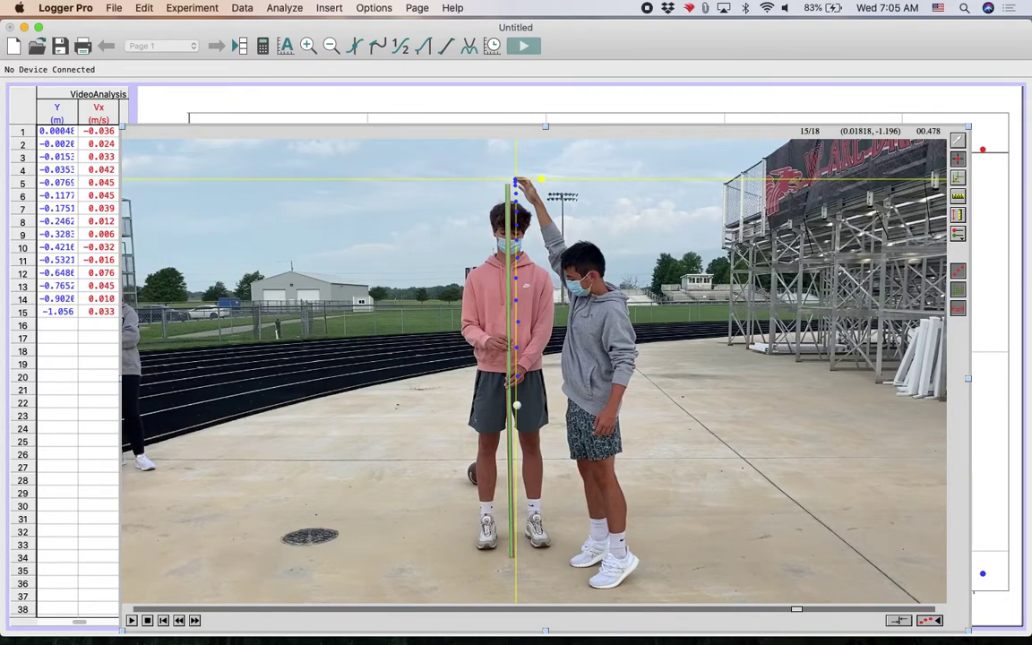
{"action": "left_click", "coordinate": [517, 405]}
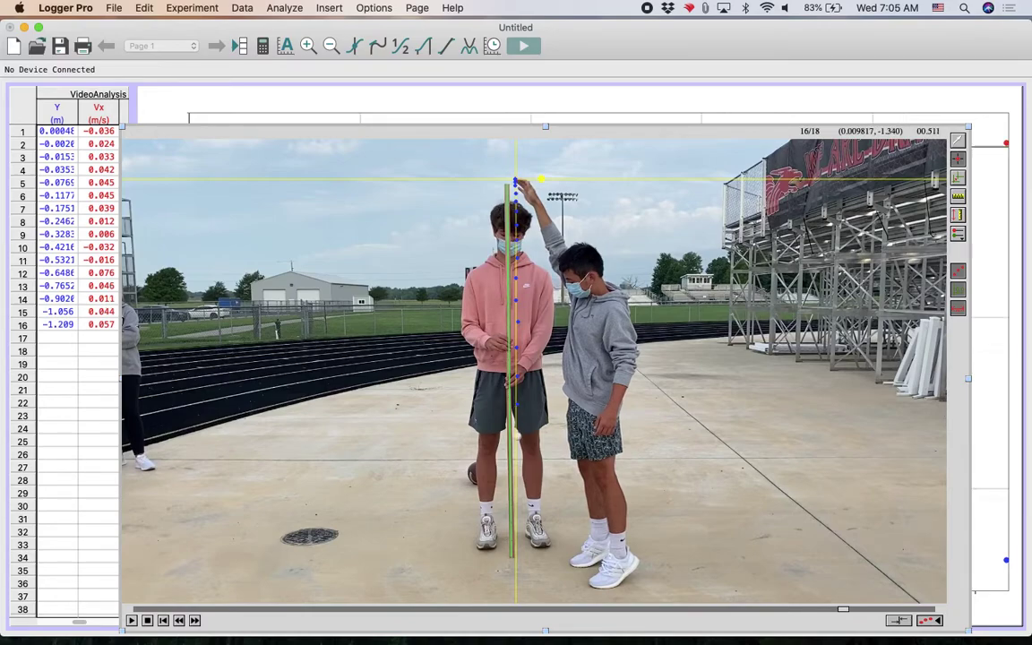
{"action": "left_click", "coordinate": [517, 468]}
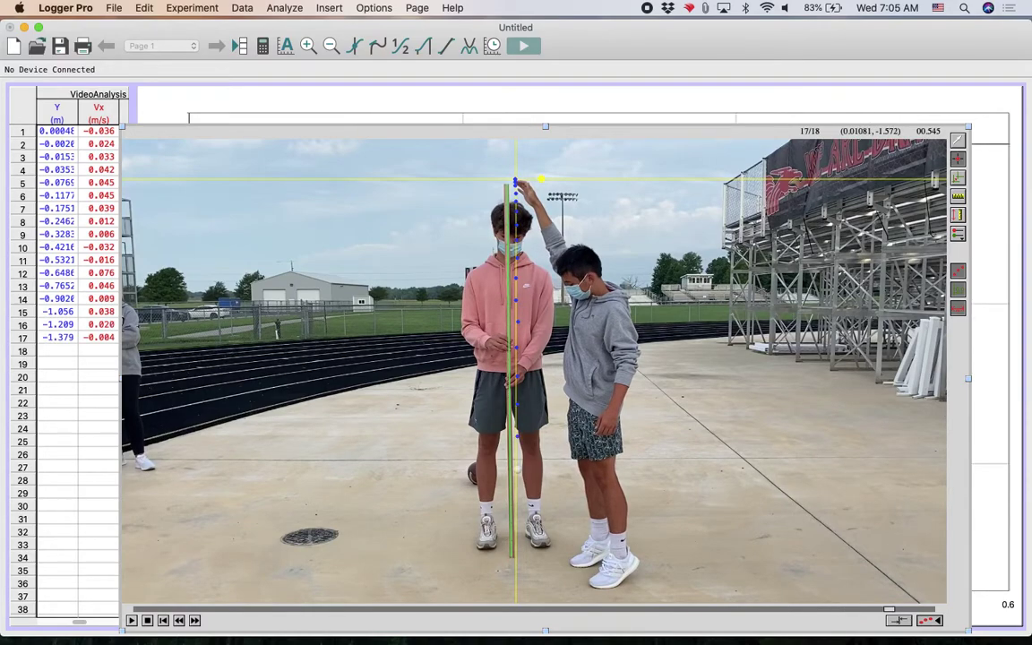
{"action": "left_click", "coordinate": [517, 505]}
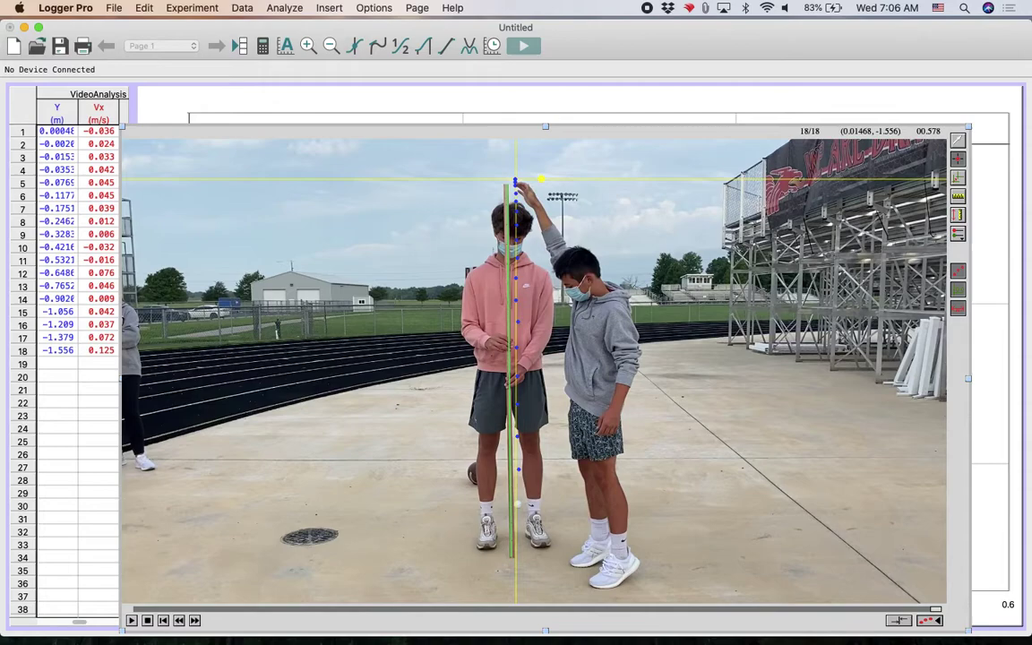
{"action": "left_click", "coordinate": [518, 544]}
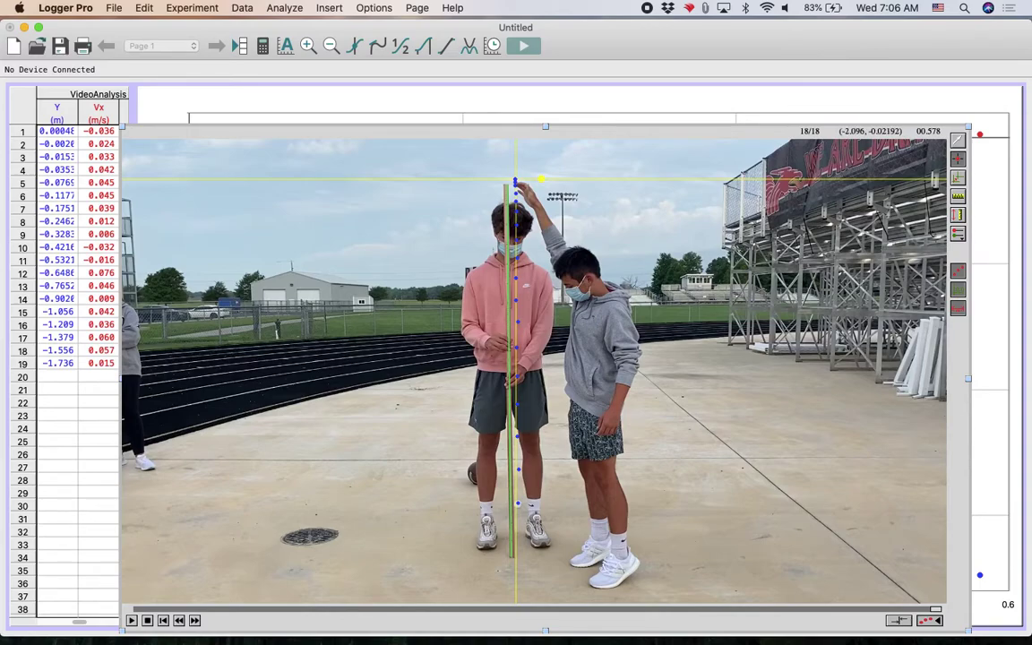
Step: Activate the data table and try cutting the X column from its right-click menu
{"action": "left_click", "coordinate": [57, 131]}
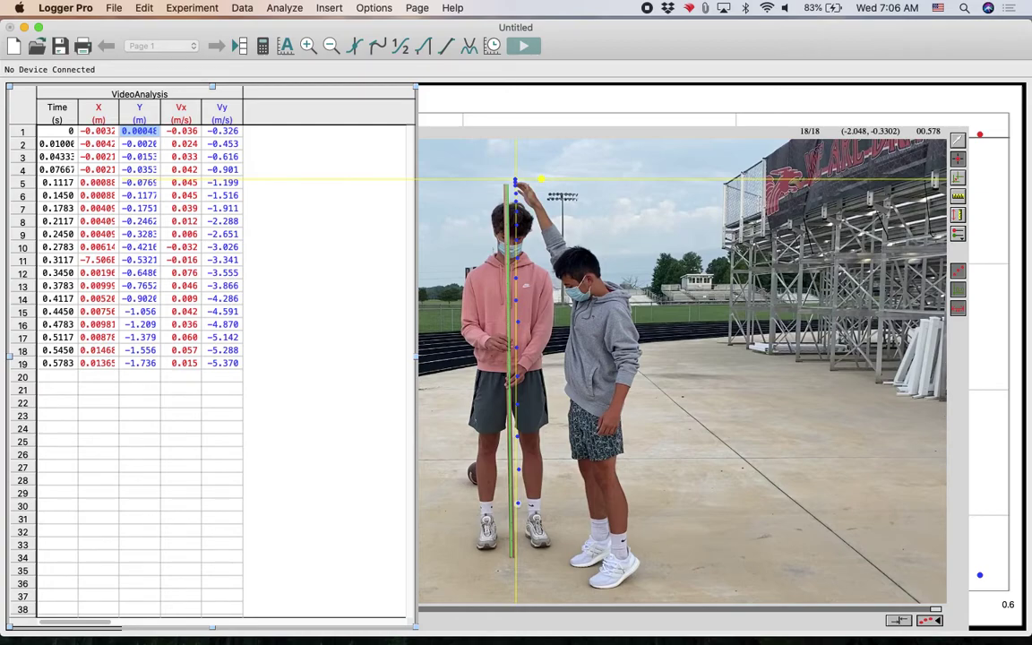
{"action": "right_click", "coordinate": [96, 111]}
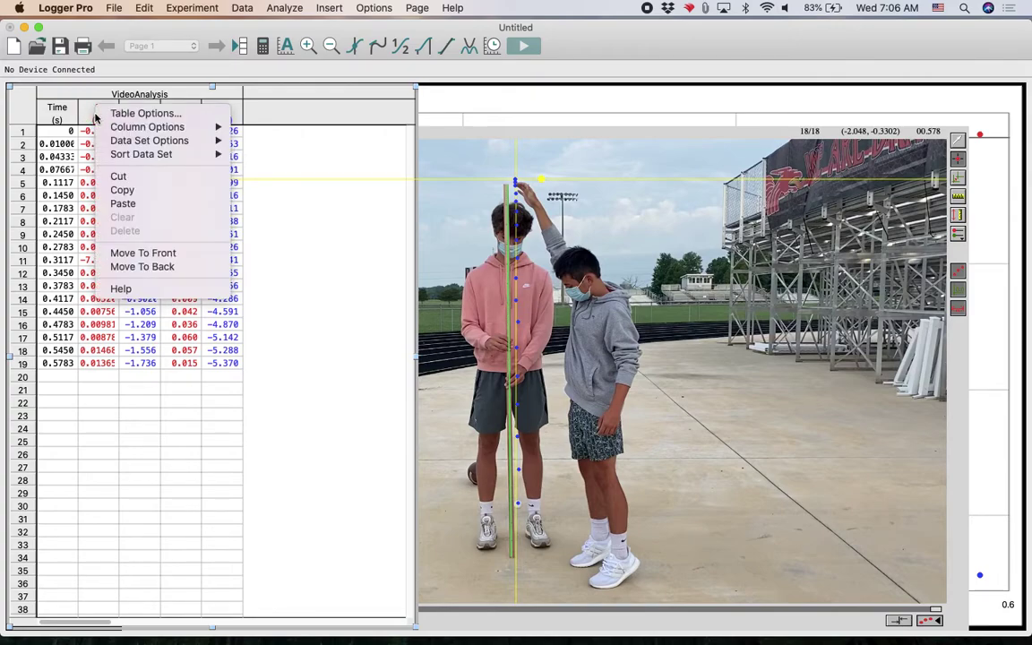
{"action": "mouse_move", "coordinate": [108, 159]}
{"action": "mouse_move", "coordinate": [112, 125]}
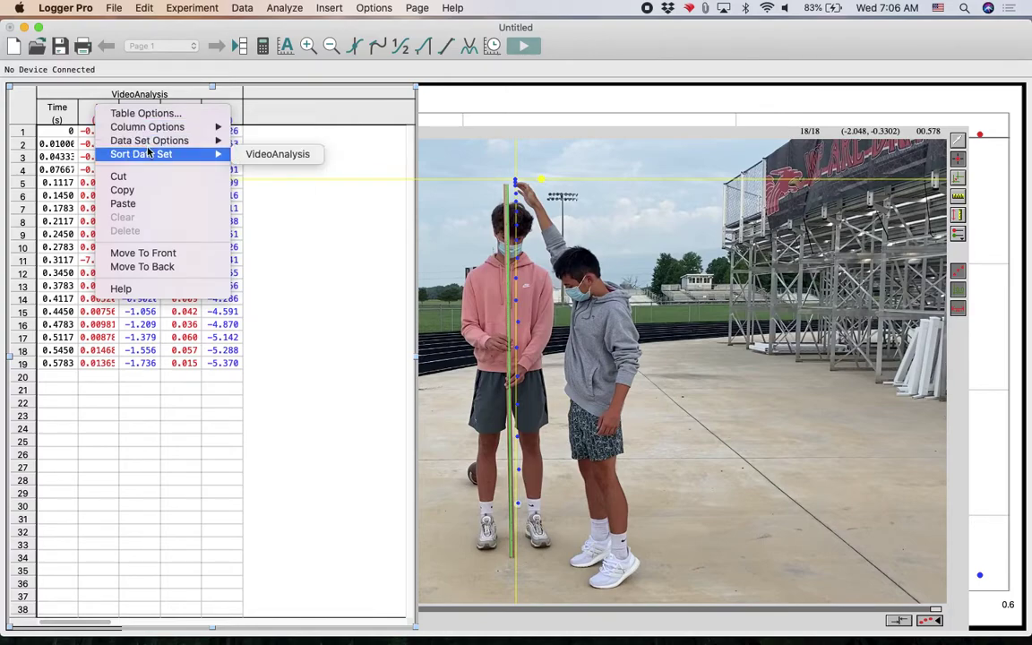
{"action": "left_click", "coordinate": [112, 177]}
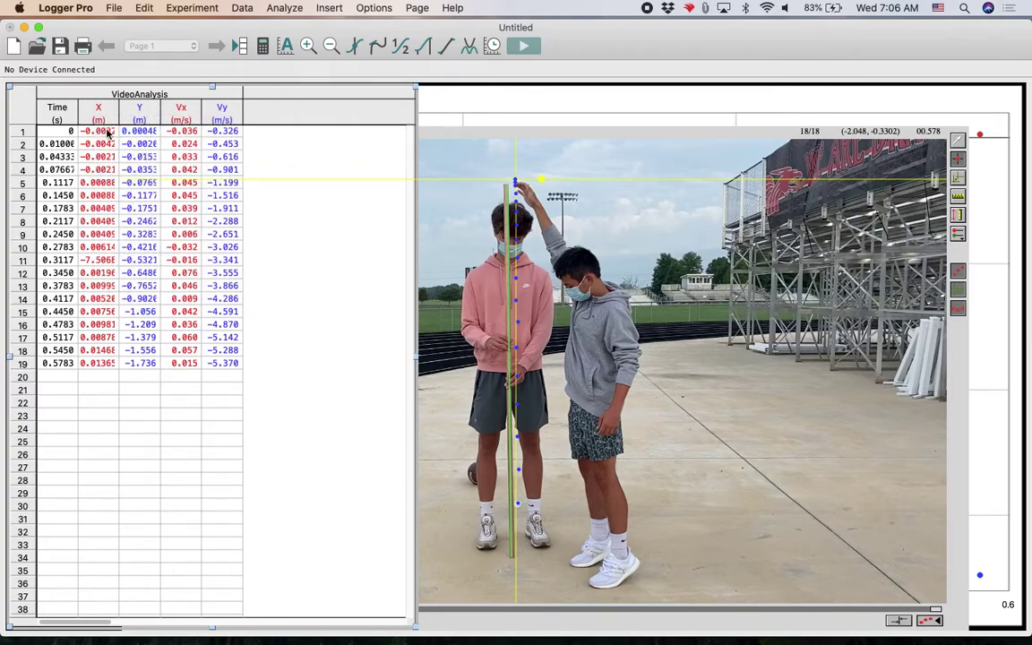
Step: Try deleting the X column, undo the accidental table deletion, and reselect the X column
{"action": "right_click", "coordinate": [100, 109]}
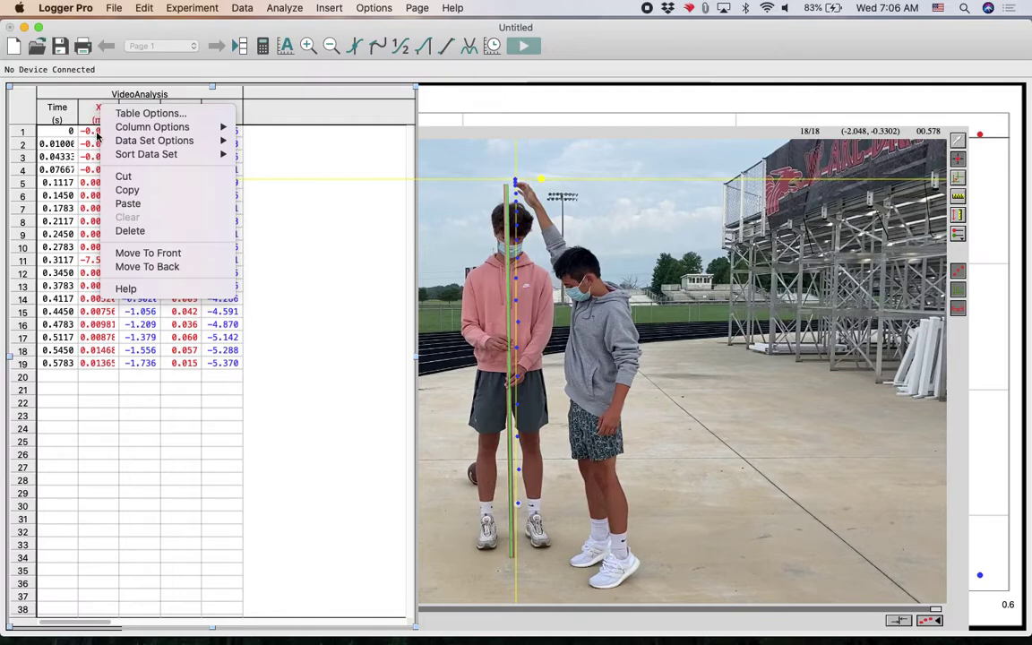
{"action": "left_click", "coordinate": [126, 231]}
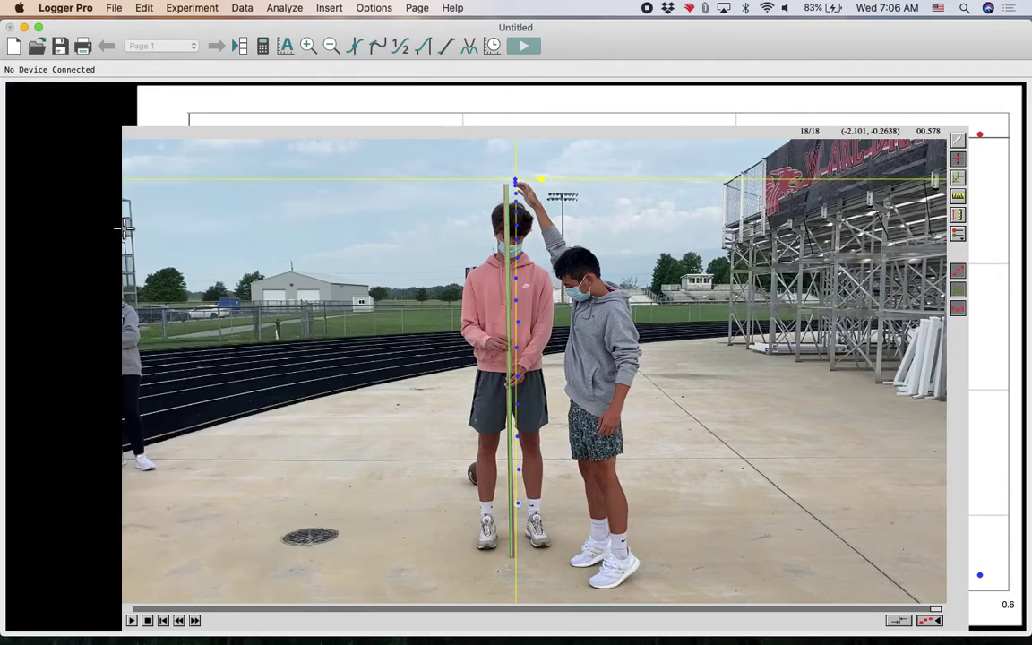
{"action": "key", "text": "super+z"}
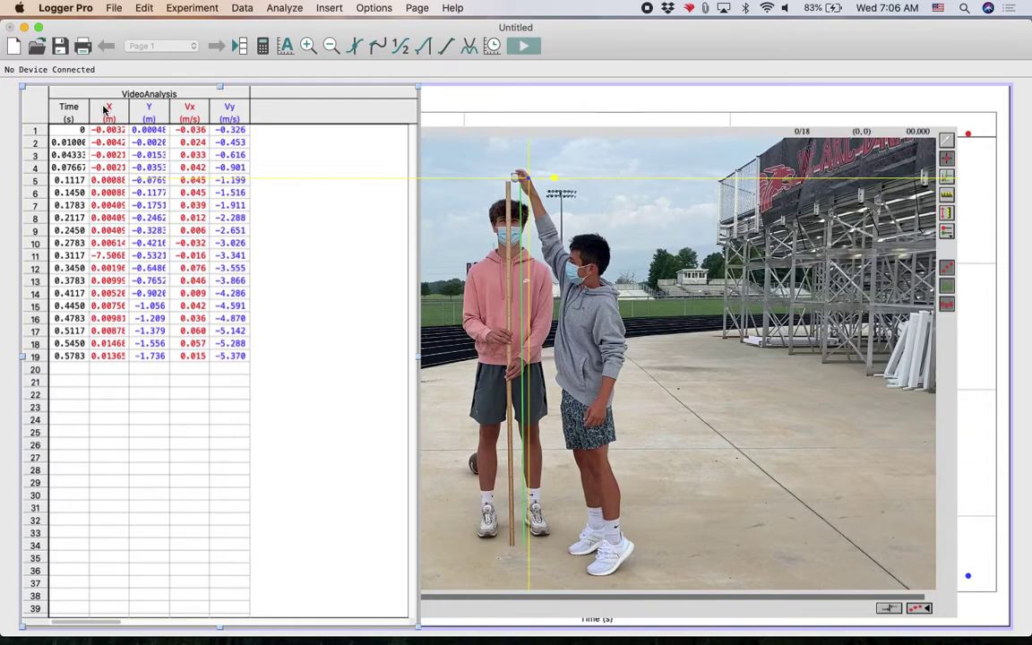
{"action": "left_click", "coordinate": [95, 102]}
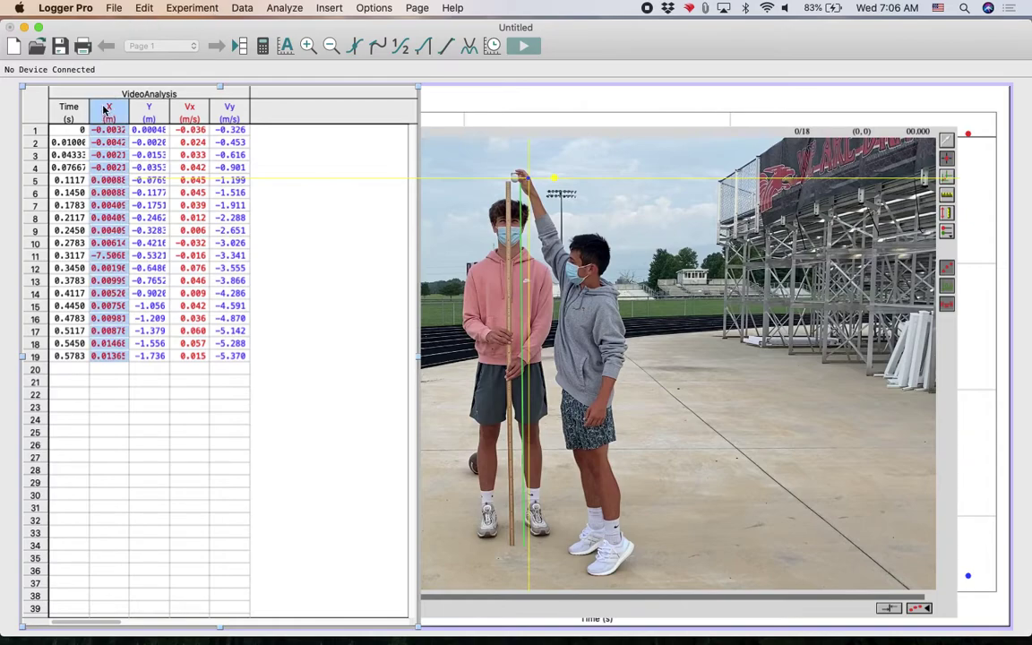
Step: Delete the X position and Y velocity columns with Data > Delete Column
{"action": "left_click", "coordinate": [241, 9]}
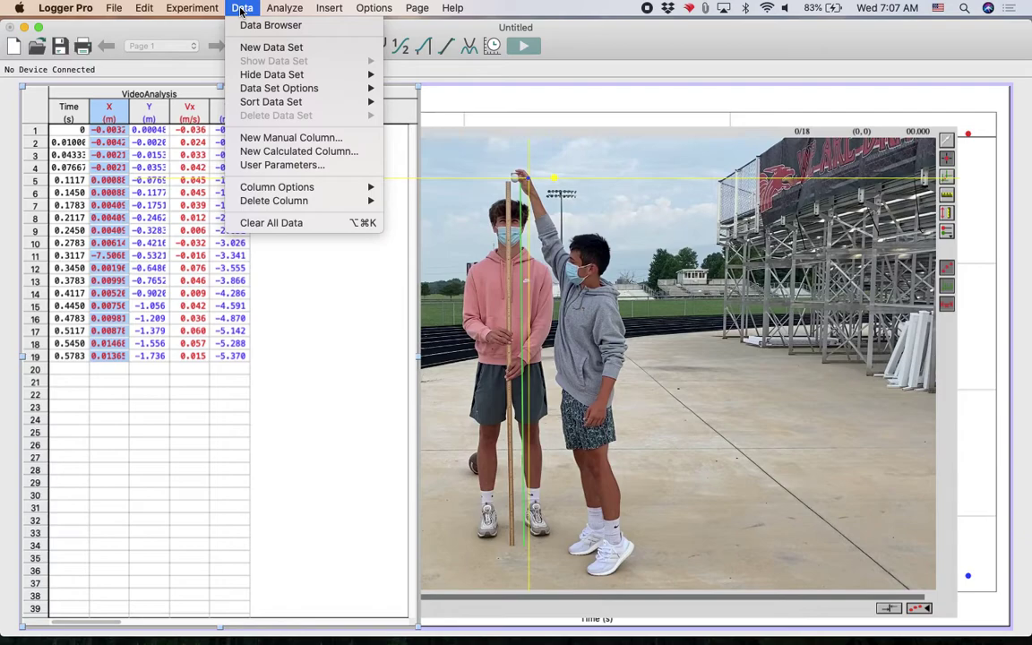
{"action": "mouse_move", "coordinate": [267, 200]}
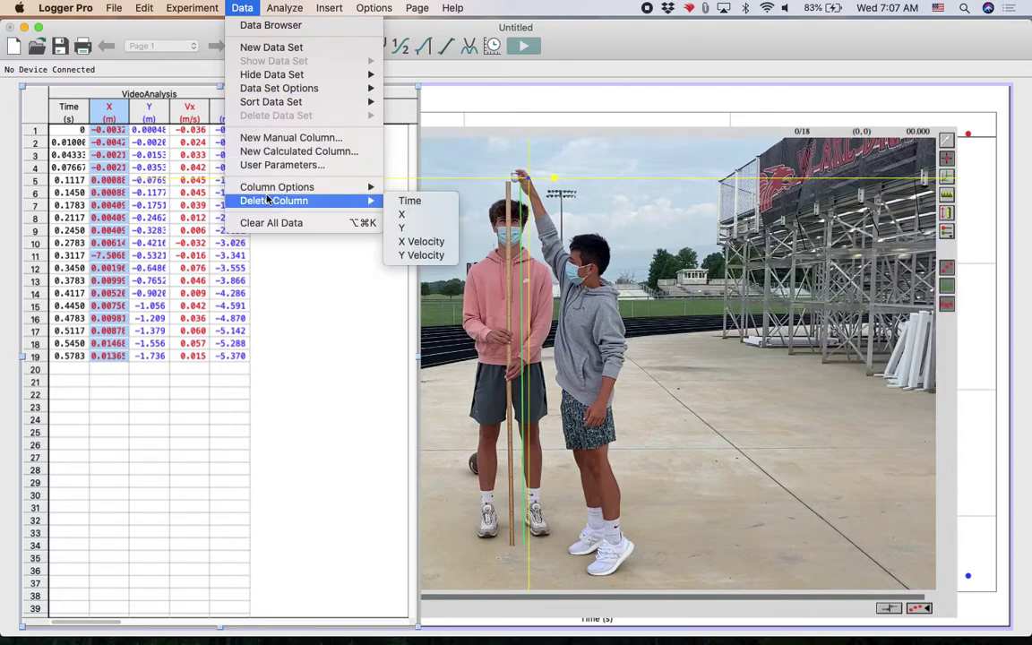
{"action": "left_click", "coordinate": [411, 218]}
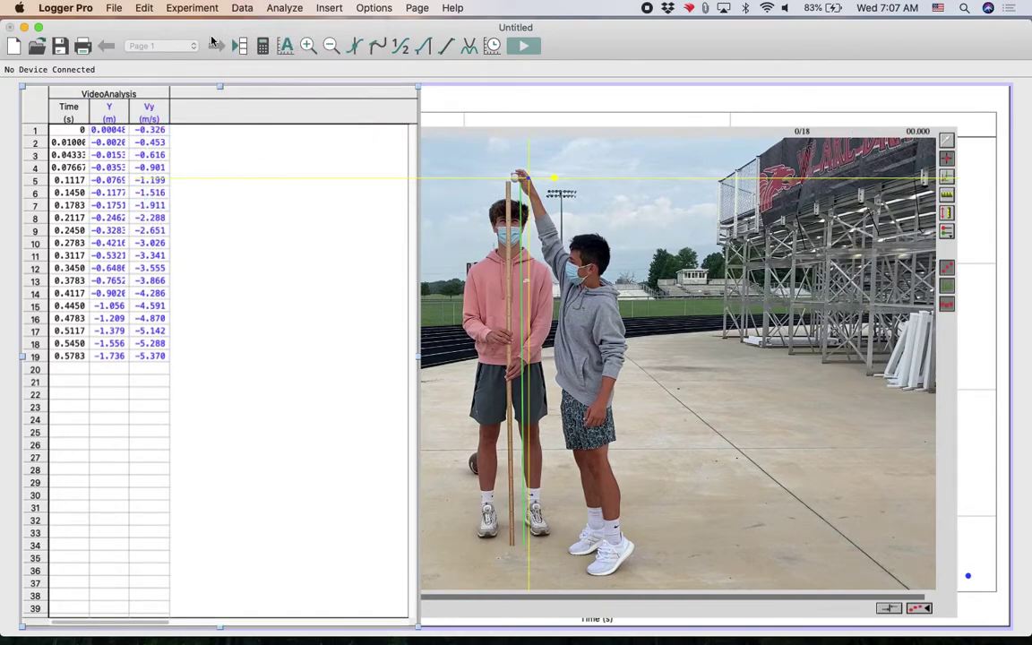
{"action": "left_click", "coordinate": [242, 8]}
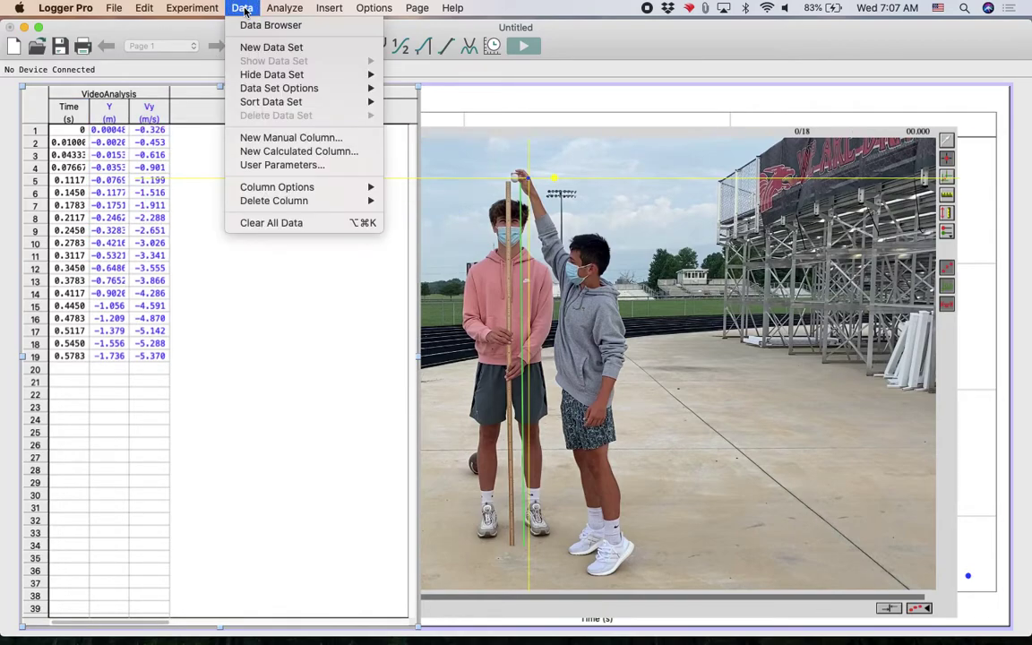
{"action": "mouse_move", "coordinate": [264, 204]}
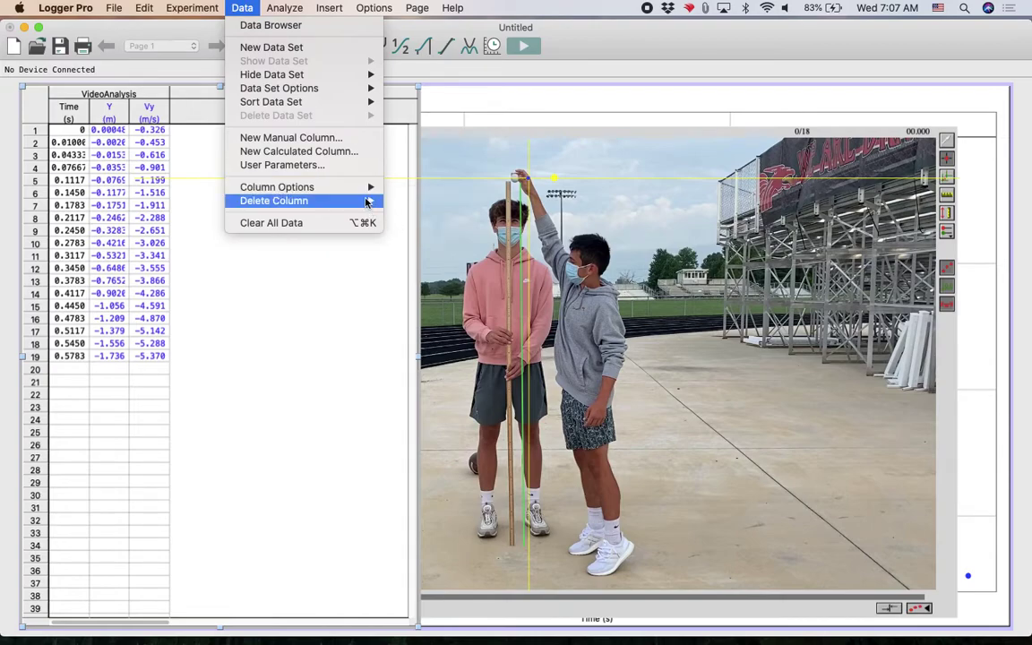
{"action": "left_click", "coordinate": [421, 227]}
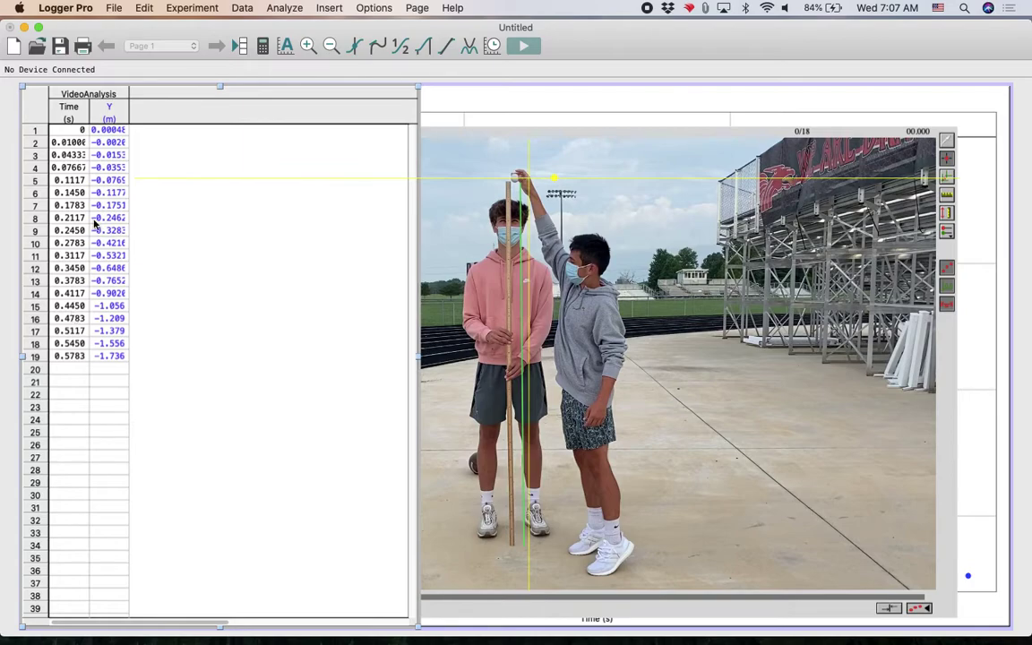
Step: Copy the 19 rows of Time and Y, then select cell B3 in the untitled Google Sheet
{"action": "left_click", "coordinate": [68, 130]}
{"action": "left_click_drag", "start_coordinate": [68, 130], "coordinate": [108, 355]}
{"action": "key", "text": "super+c"}
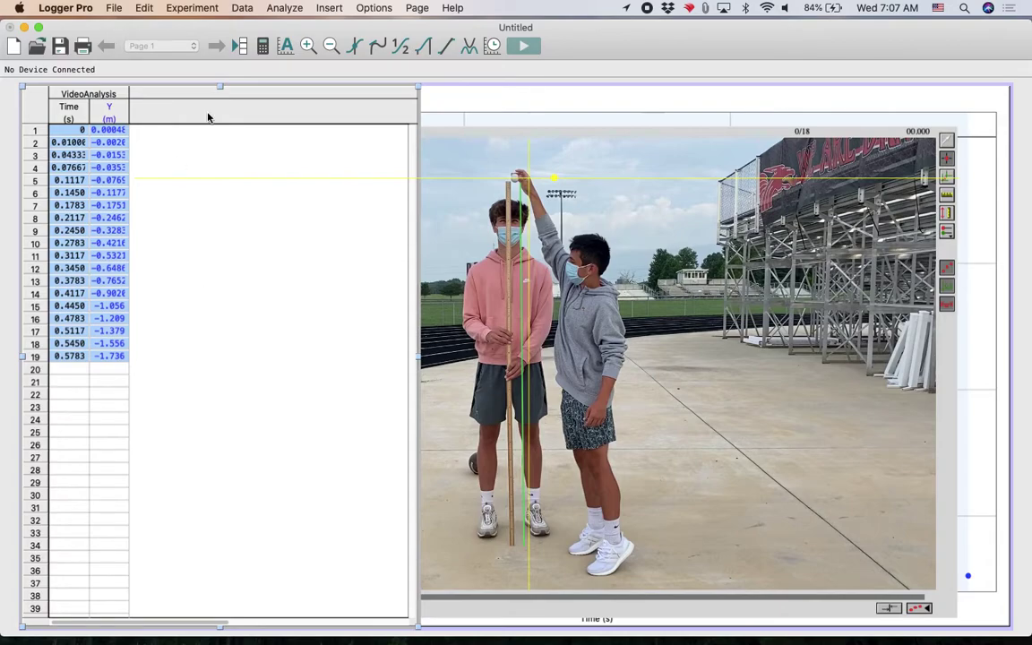
{"action": "key", "text": "super+Tab"}
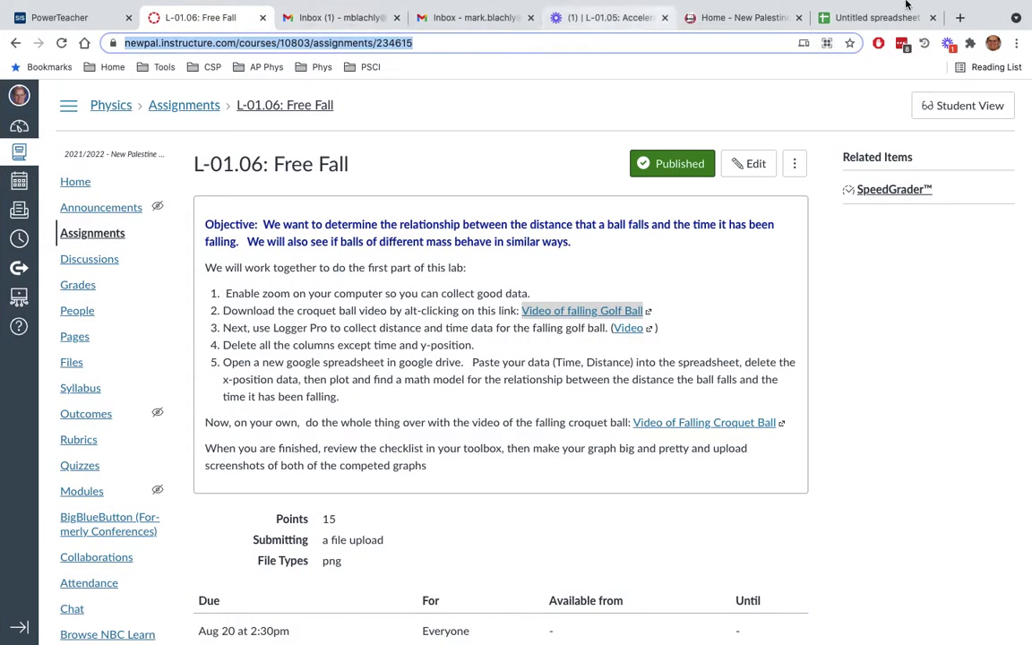
{"action": "left_click", "coordinate": [879, 19]}
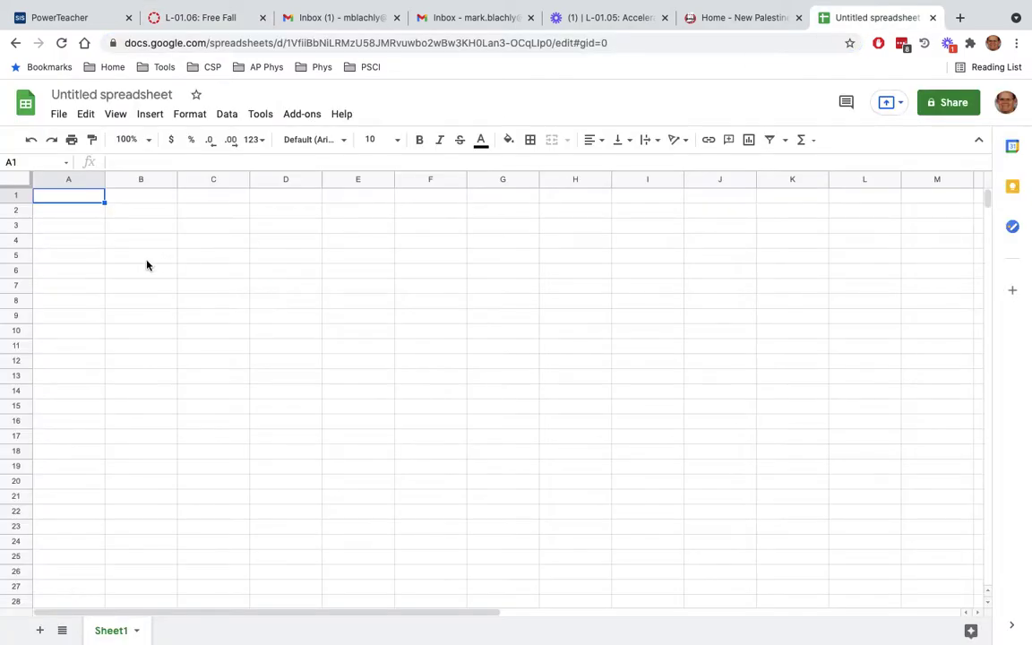
{"action": "left_click", "coordinate": [120, 231]}
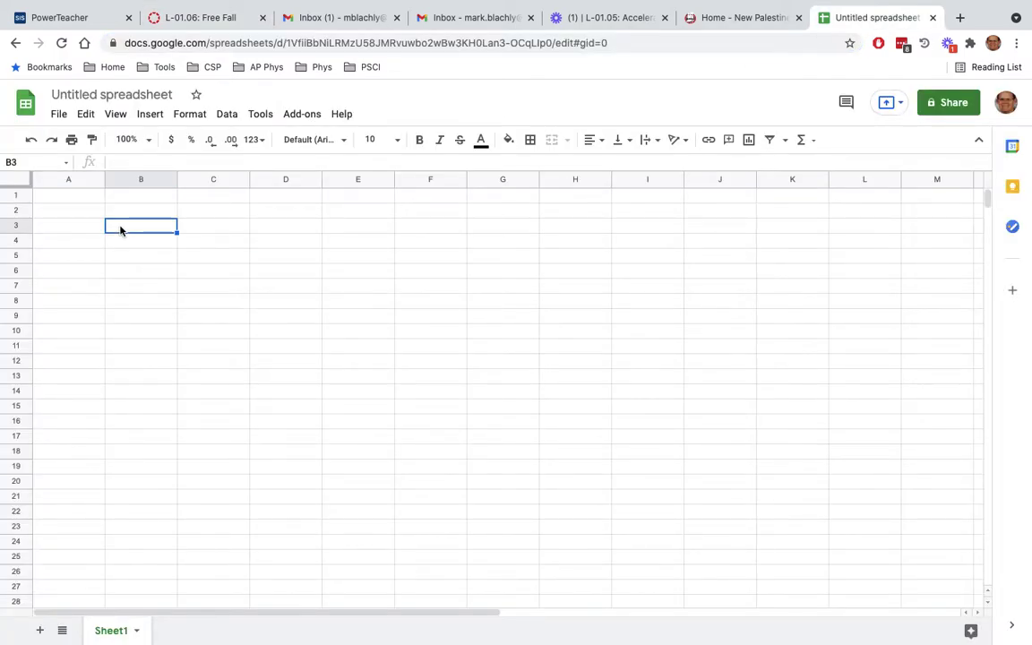
Step: Paste the data at B3 and add headers 'Time (sec)' in B2 and 'Position (m)' in C2
{"action": "key", "text": "ctrl+v"}
{"action": "left_click", "coordinate": [129, 213]}
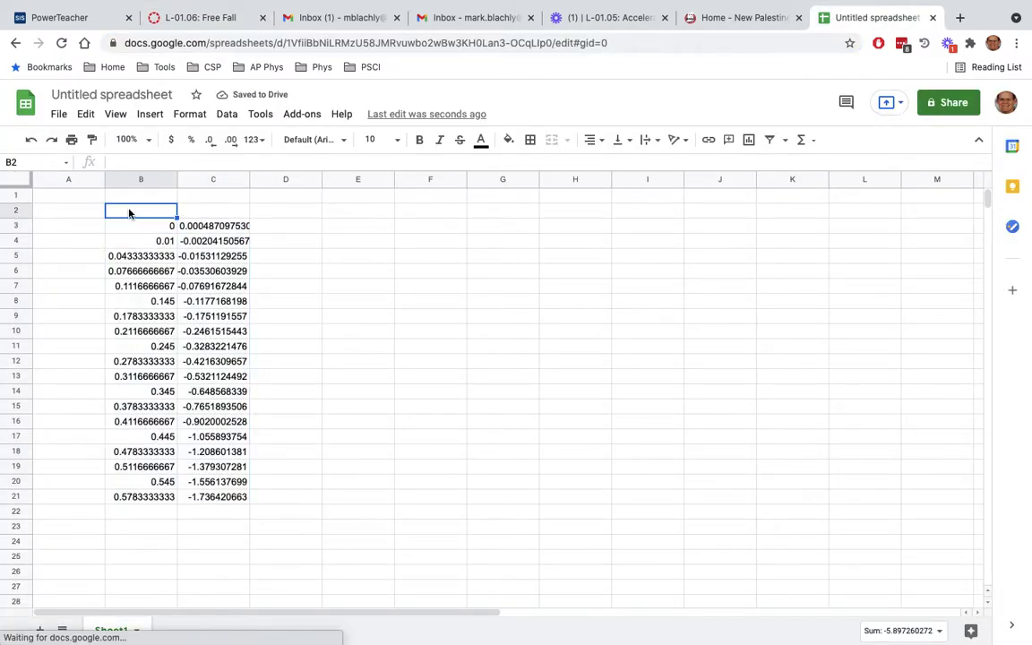
{"action": "type", "text": "Time"}
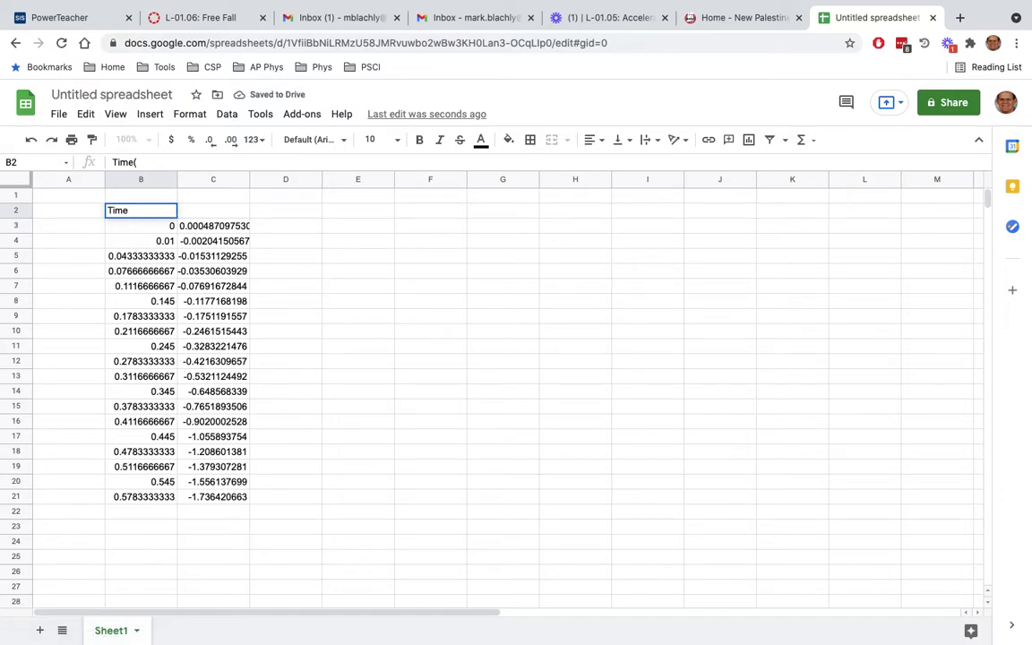
{"action": "type", "text": " (sc"}
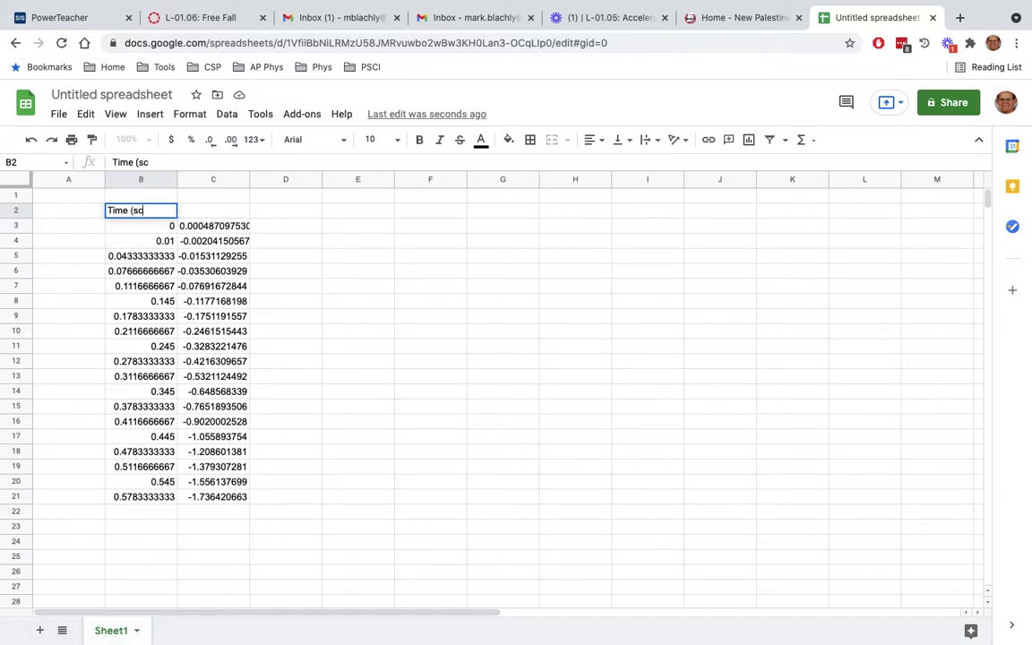
{"action": "type", "text": "c)"}
{"action": "left_click", "coordinate": [207, 200]}
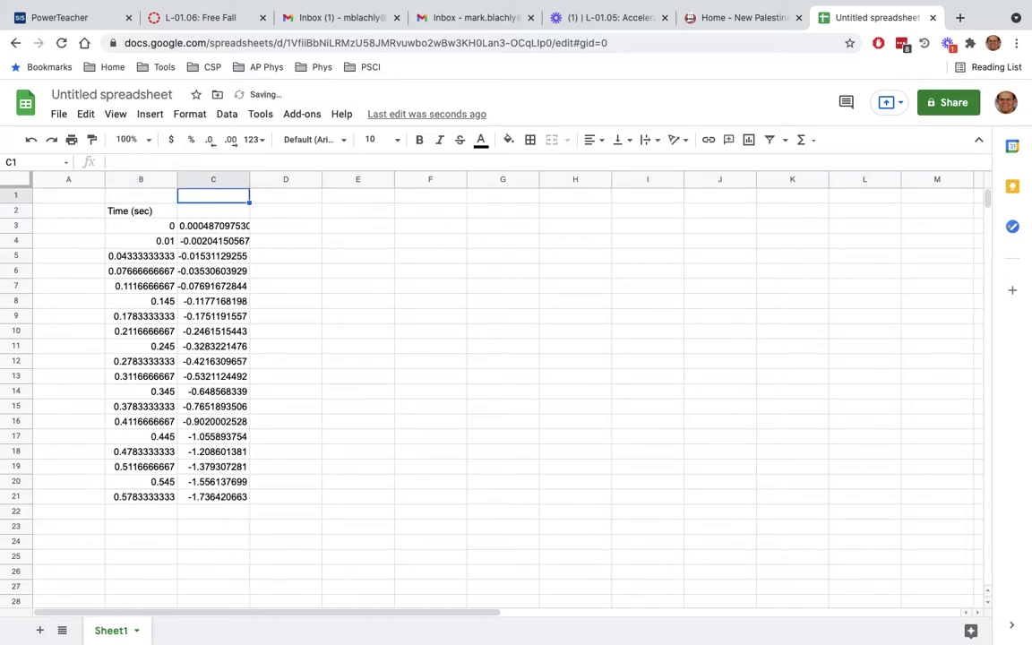
{"action": "left_click", "coordinate": [211, 210]}
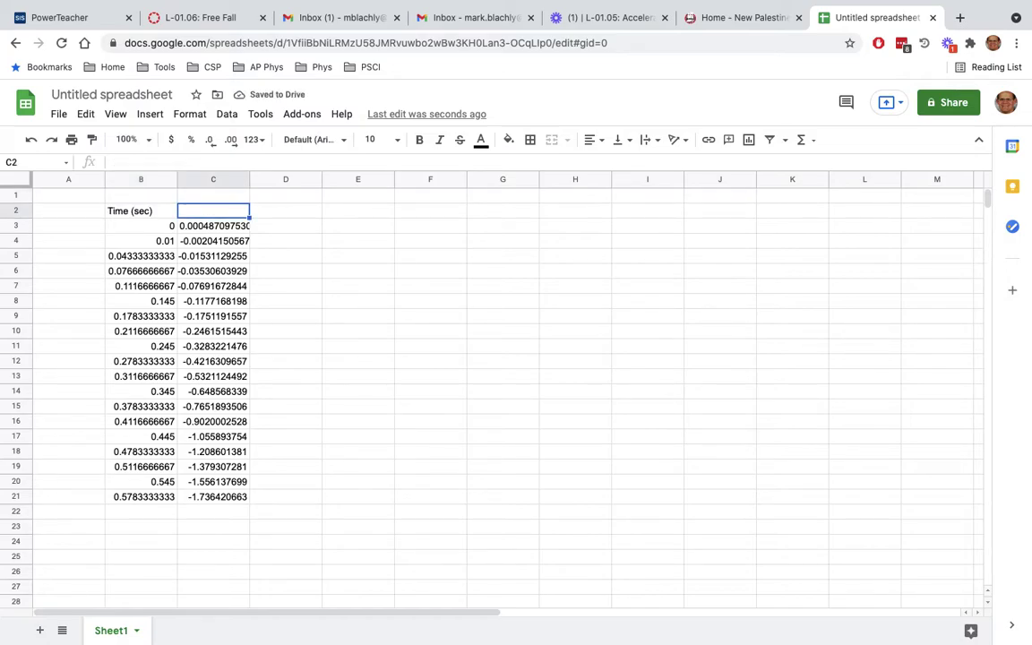
{"action": "type", "text": "Position"}
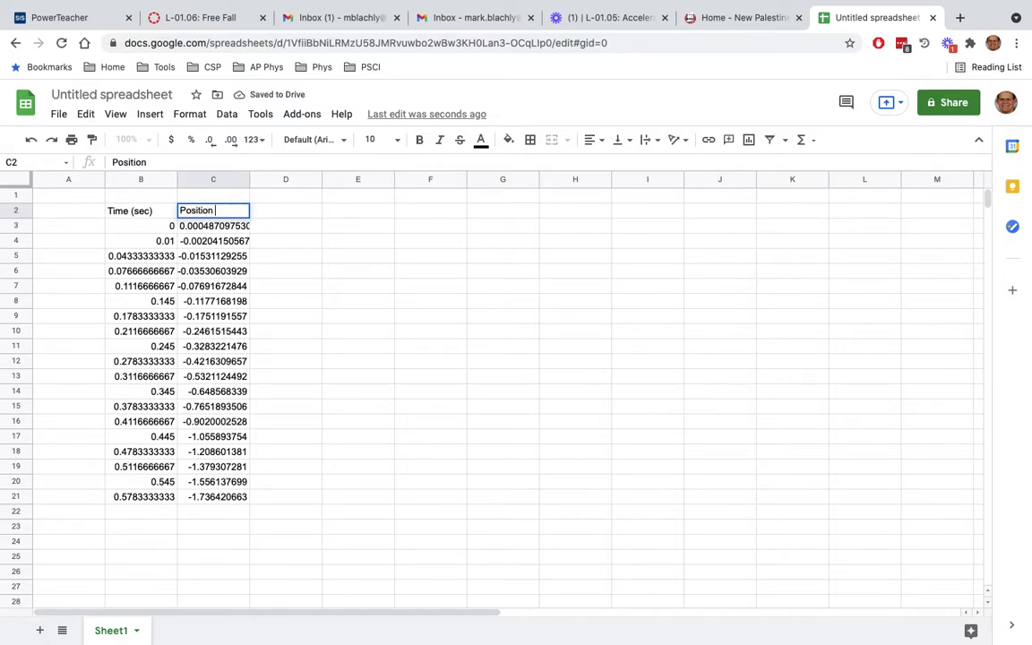
{"action": "type", "text": " (m"}
{"action": "key", "text": "Return"}
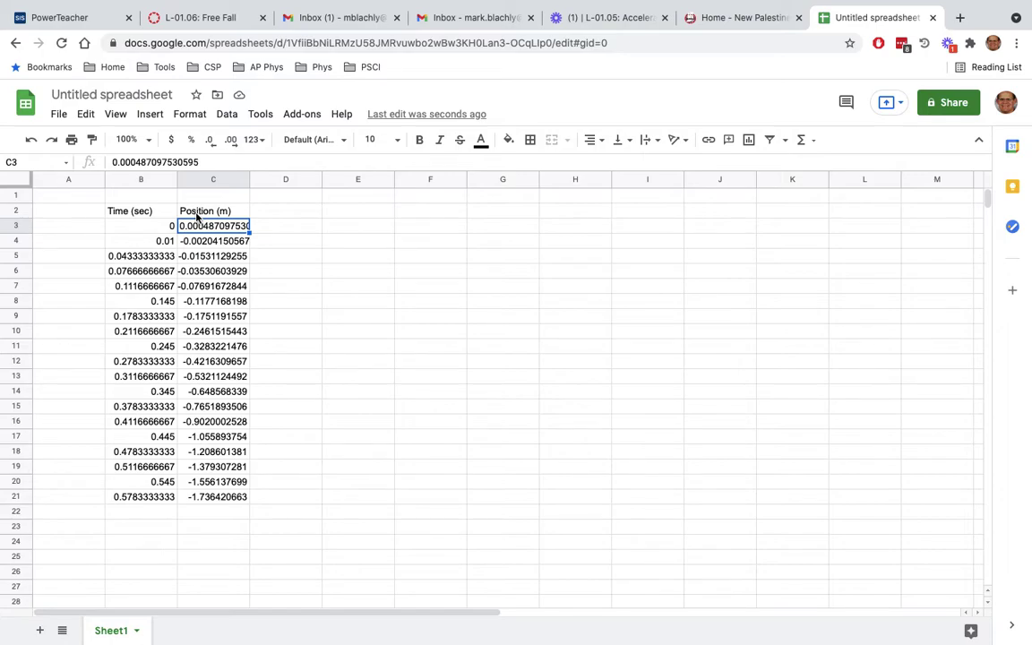
{"action": "left_click", "coordinate": [345, 212]}
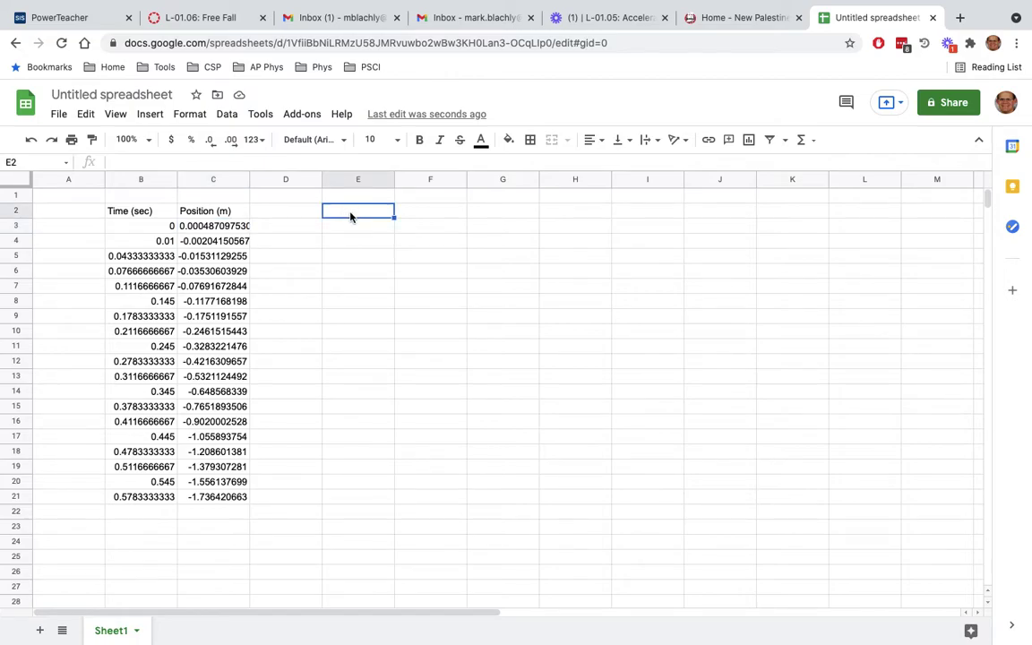
Step: Enter =B2 in E2 and =C2 in F2 to copy the Time (sec) and Position (m) headers
{"action": "type", "text": "="}
{"action": "left_click", "coordinate": [121, 213]}
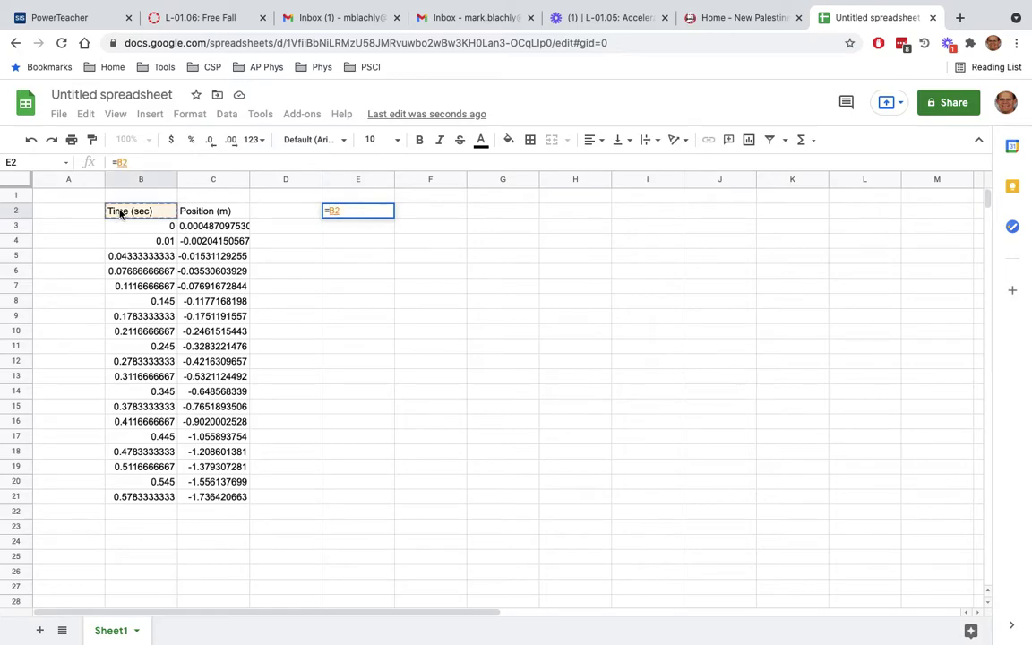
{"action": "key", "text": "Return"}
{"action": "left_click", "coordinate": [429, 210]}
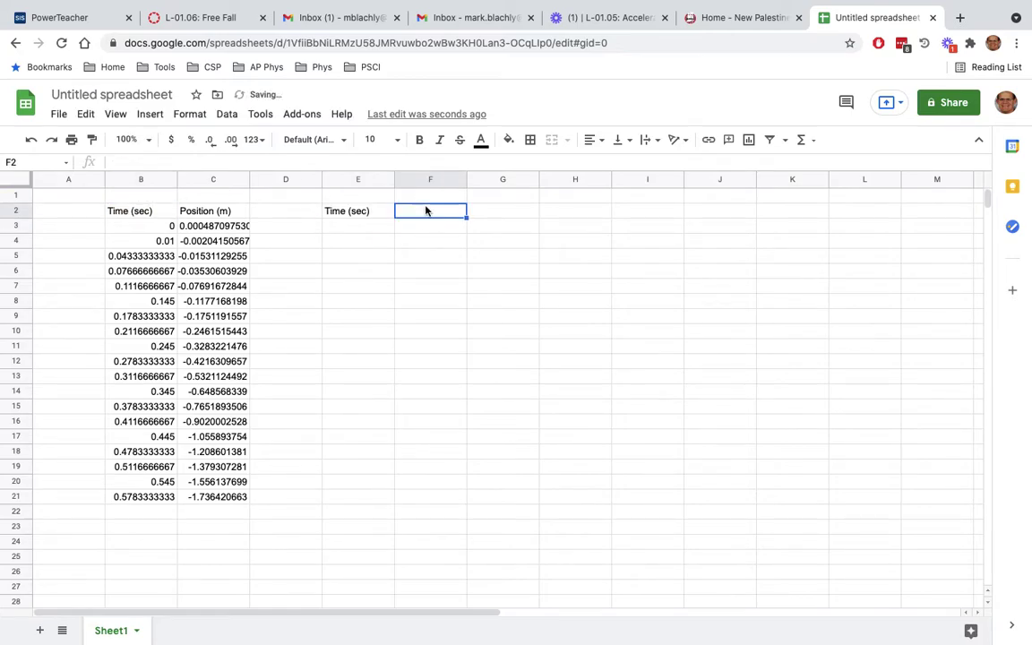
{"action": "type", "text": "="}
{"action": "left_click", "coordinate": [220, 212]}
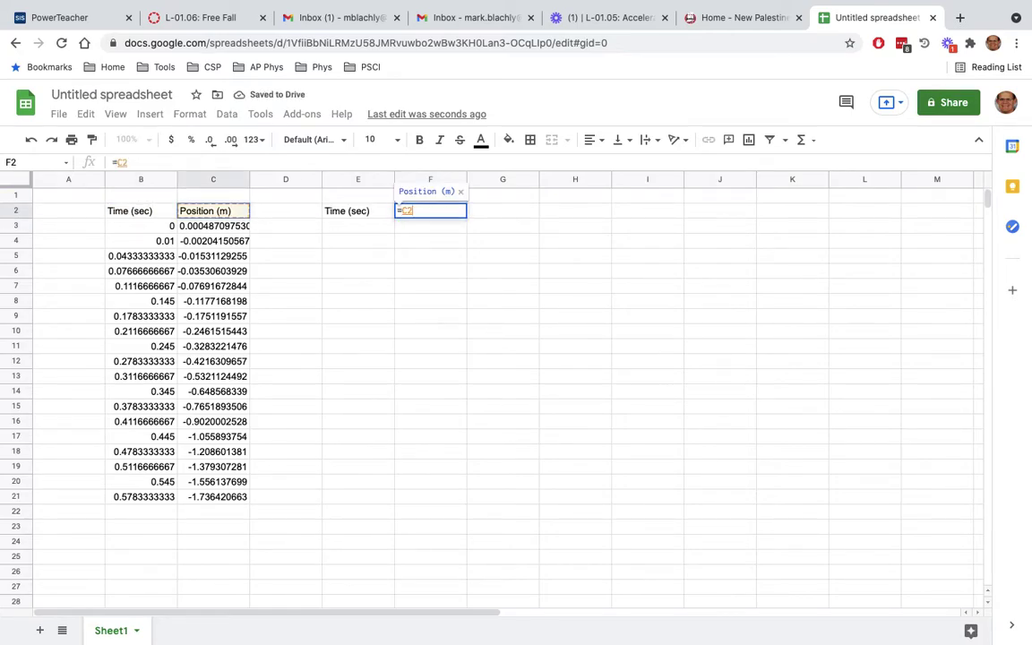
{"action": "key", "text": "Return"}
Step: Clear the header copies from E2:F2, leaving only the position values in column C selected
{"action": "left_click", "coordinate": [352, 231]}
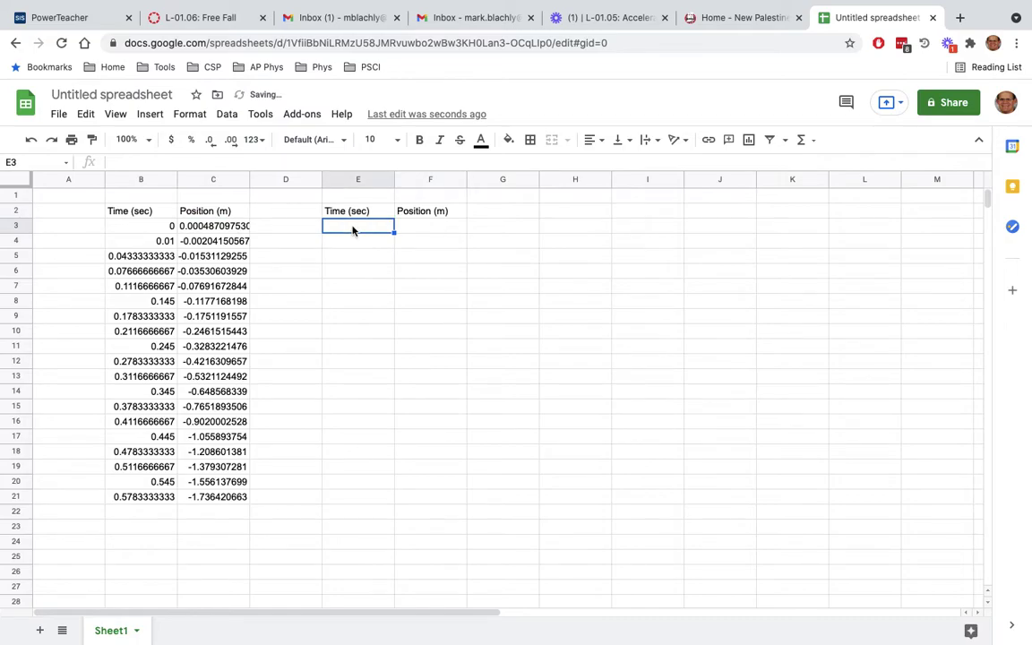
{"action": "left_click_drag", "start_coordinate": [355, 212], "coordinate": [429, 212]}
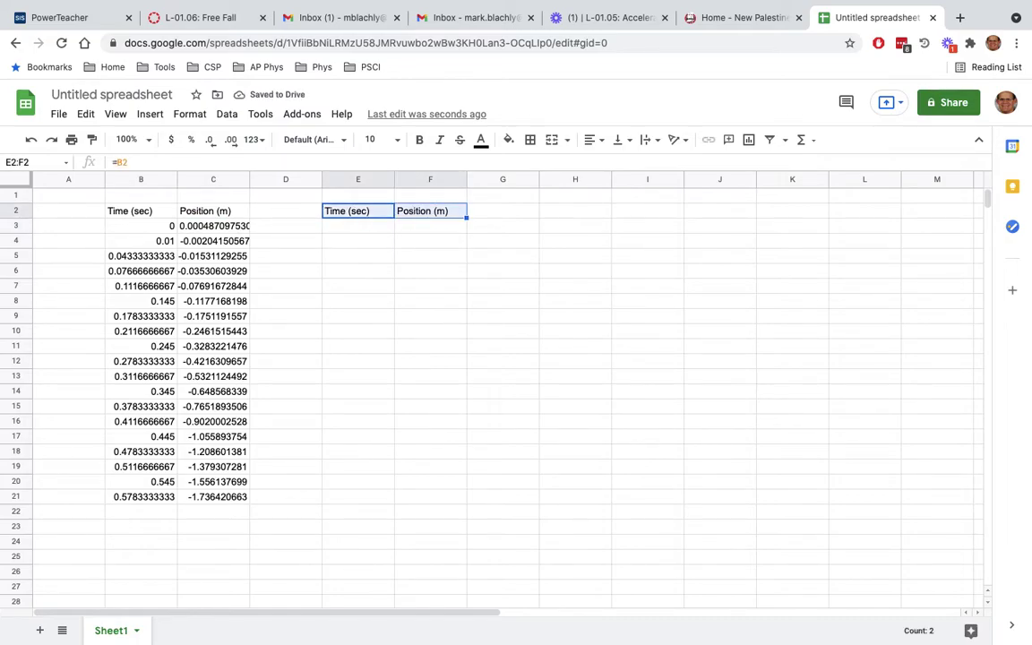
{"action": "key", "text": "Delete"}
{"action": "left_click", "coordinate": [180, 226]}
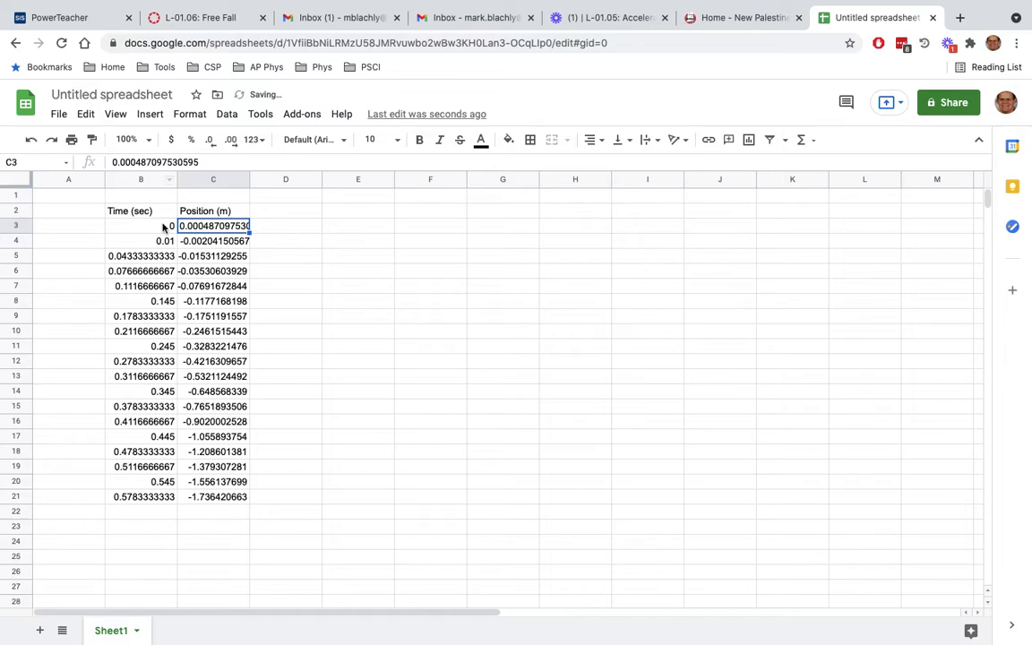
{"action": "key", "text": "Down"}
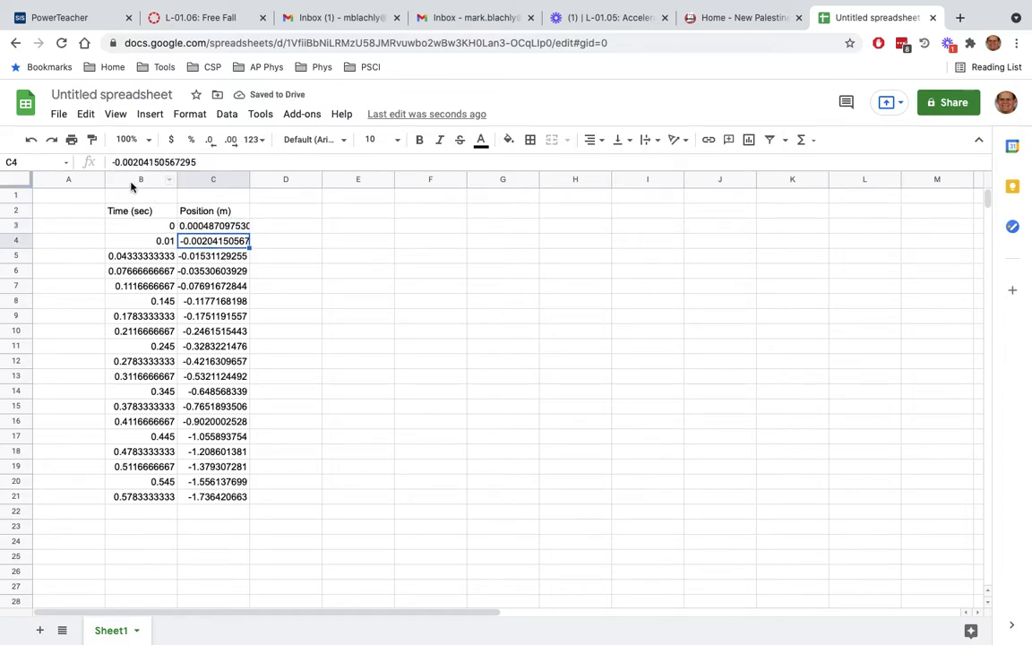
{"action": "left_click", "coordinate": [134, 211]}
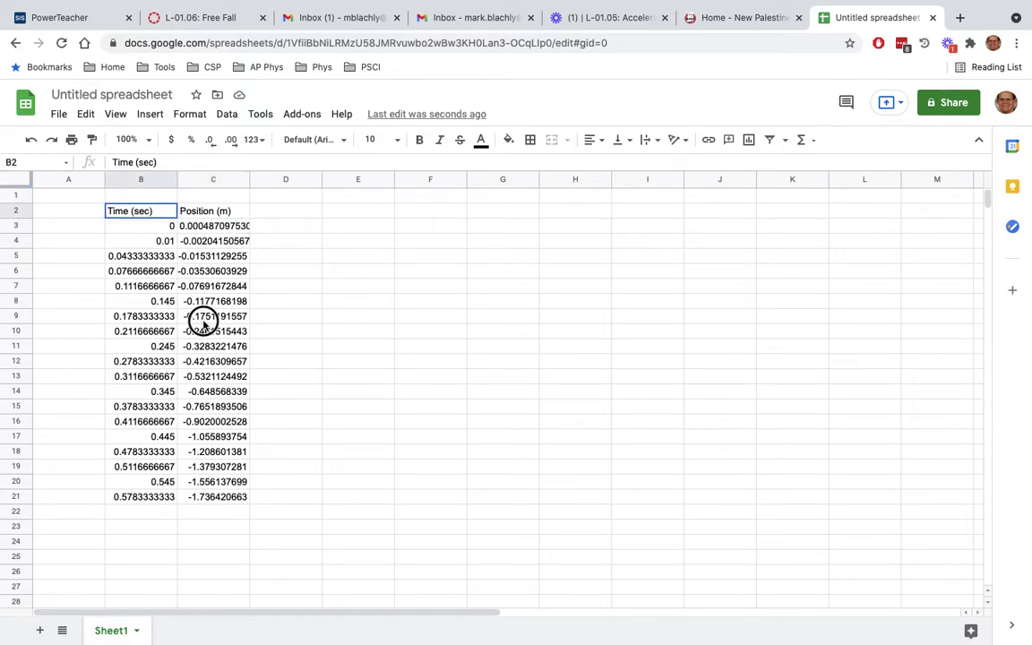
{"action": "left_click_drag", "start_coordinate": [204, 321], "coordinate": [214, 500]}
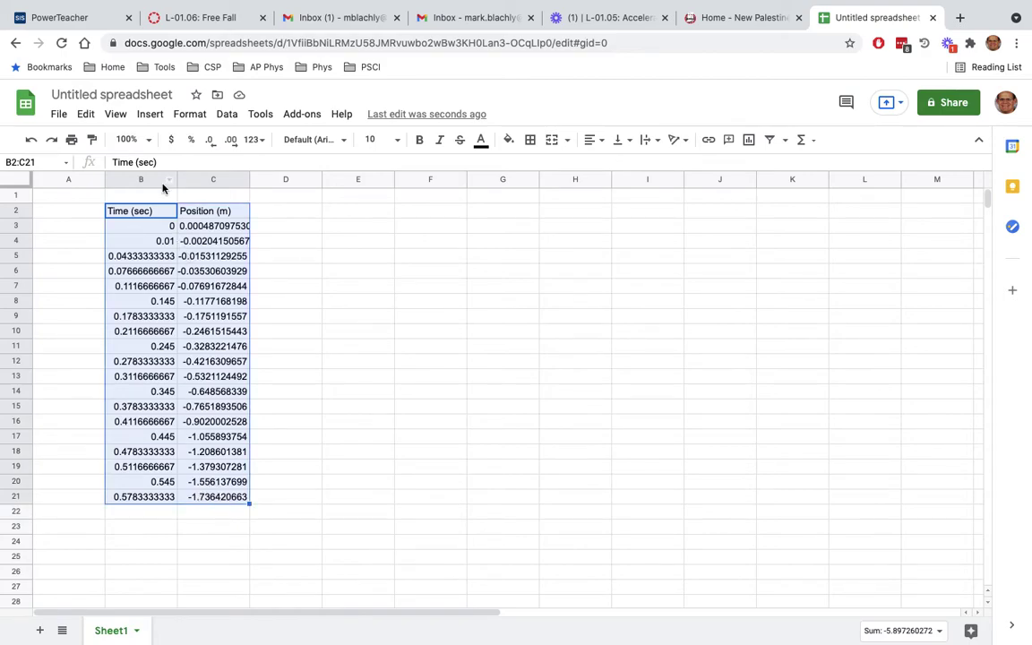
{"action": "left_click", "coordinate": [155, 115]}
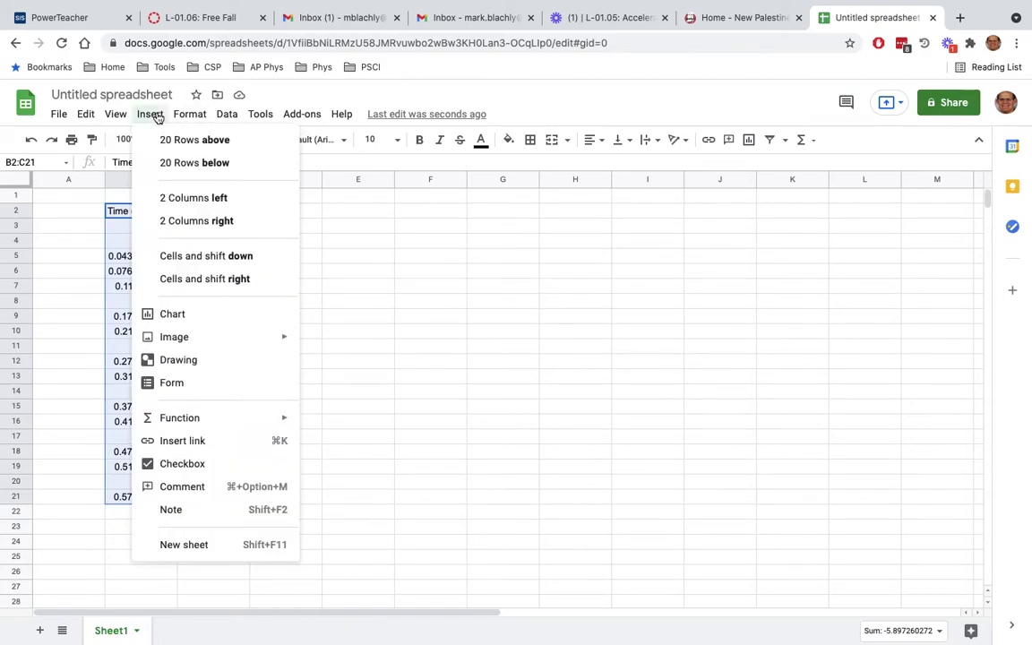
{"action": "left_click", "coordinate": [170, 315]}
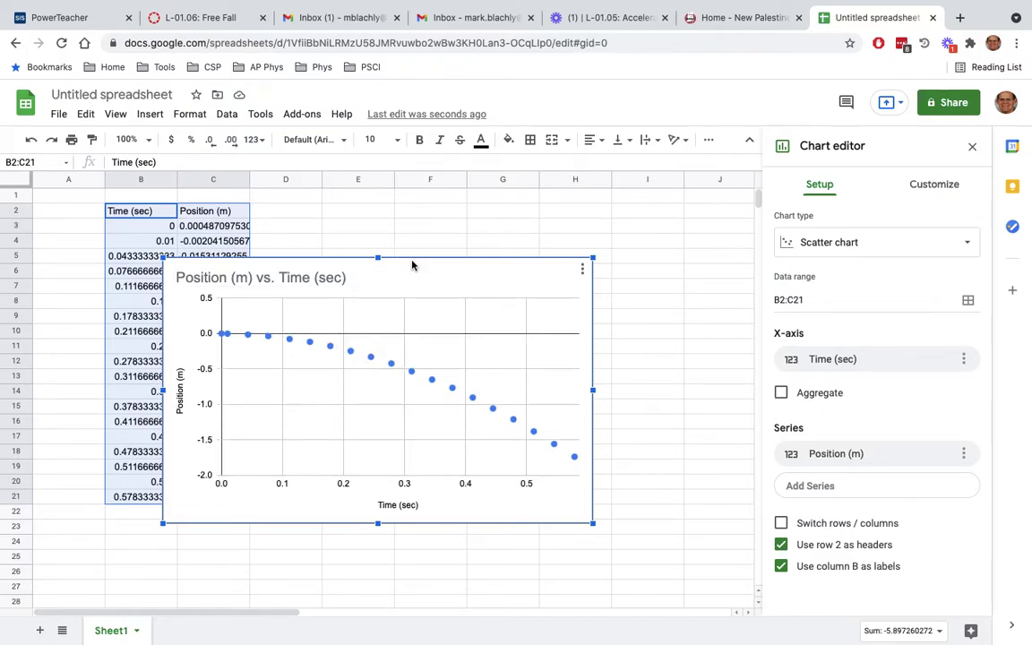
{"action": "key", "text": "Delete"}
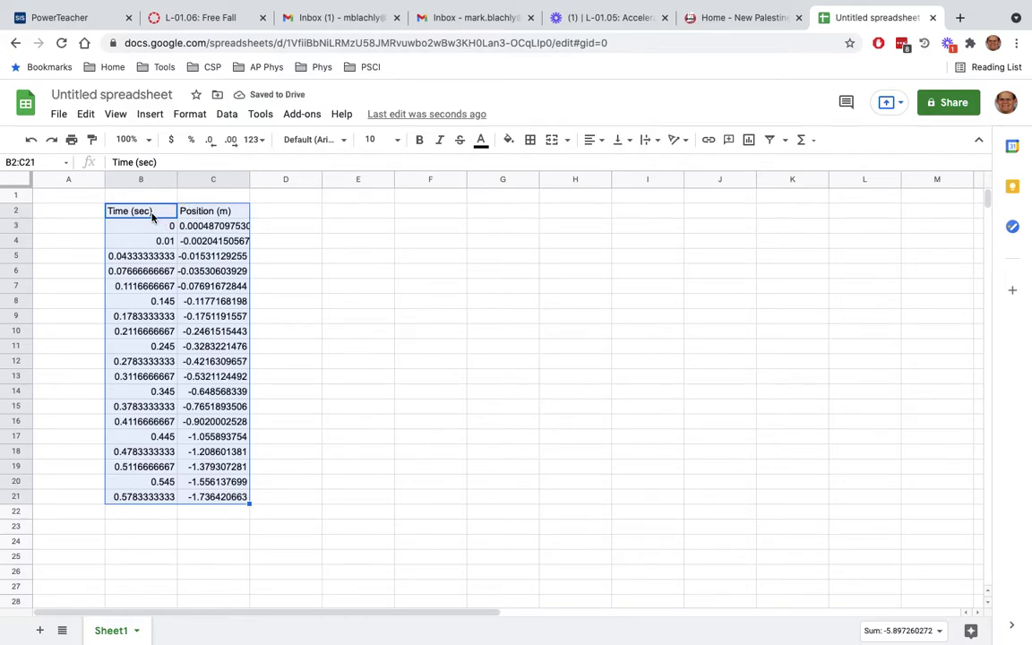
{"action": "left_click_drag", "start_coordinate": [153, 214], "coordinate": [208, 493]}
Step: Copy the B2:C21 table to E2 and rename its E2 header to '[Time (sec)]^2'
{"action": "key", "text": "ctrl+c"}
{"action": "left_click", "coordinate": [357, 214]}
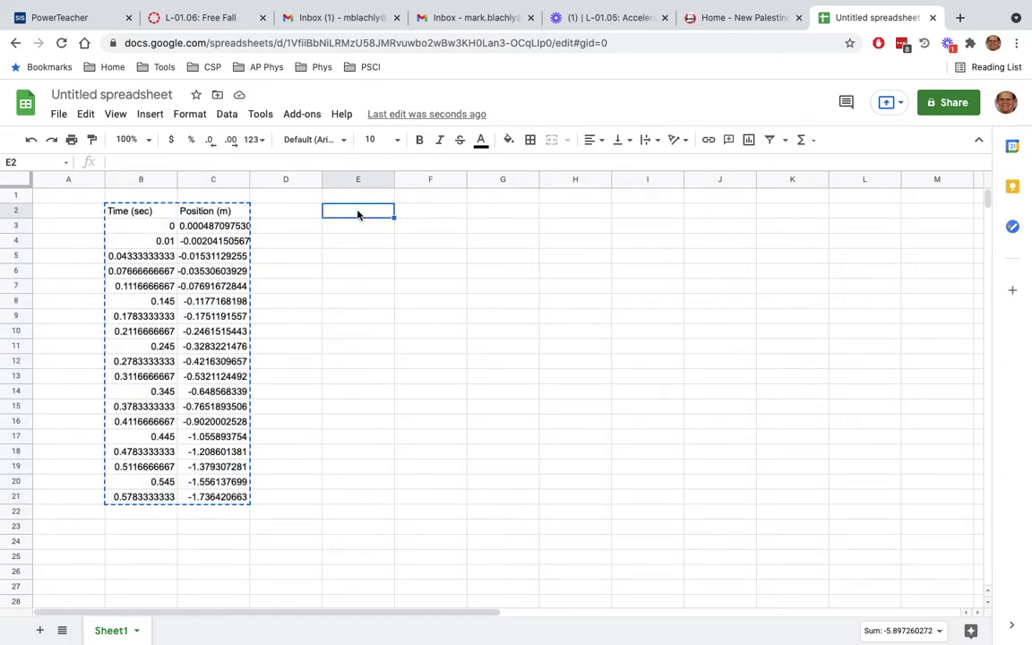
{"action": "key", "text": "ctrl+v"}
{"action": "left_click", "coordinate": [358, 209]}
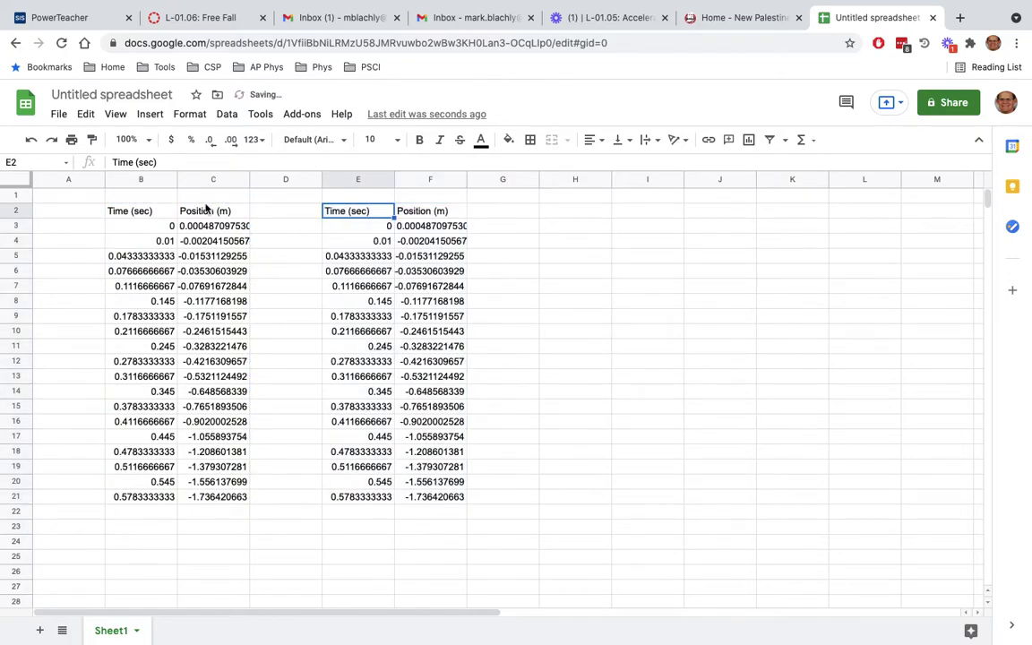
{"action": "left_click", "coordinate": [113, 162]}
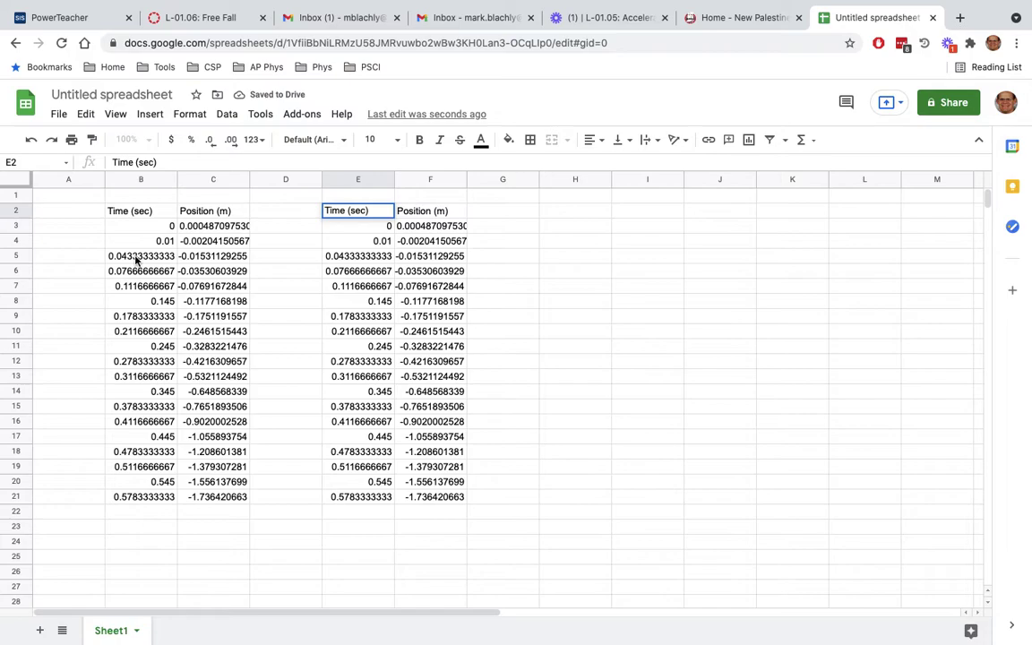
{"action": "type", "text": "["}
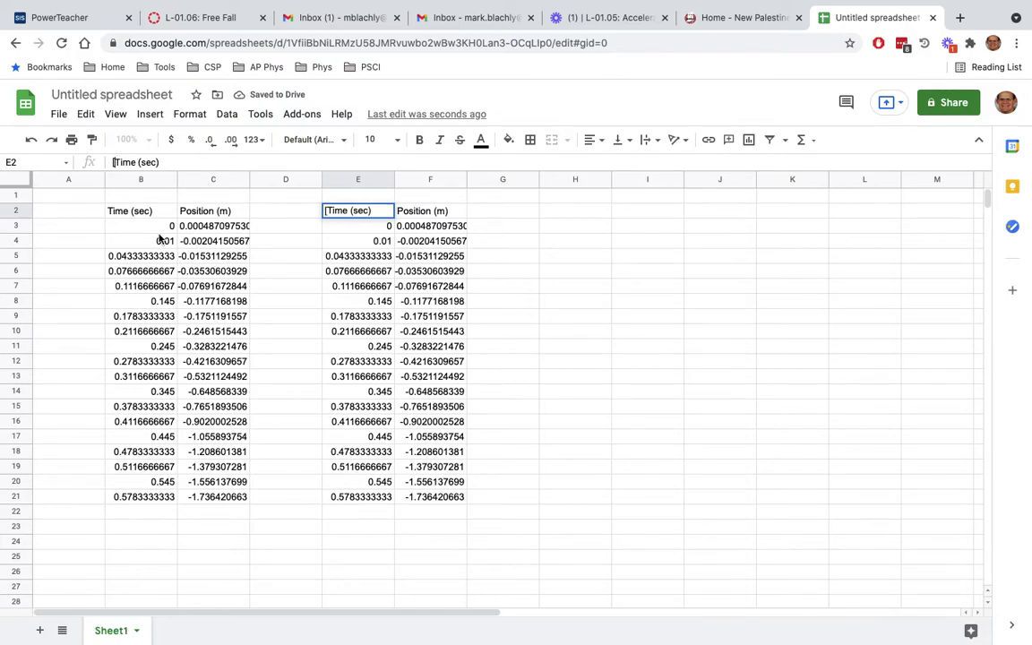
{"action": "left_click", "coordinate": [185, 162]}
{"action": "type", "text": "]^2"}
{"action": "key", "text": "Return"}
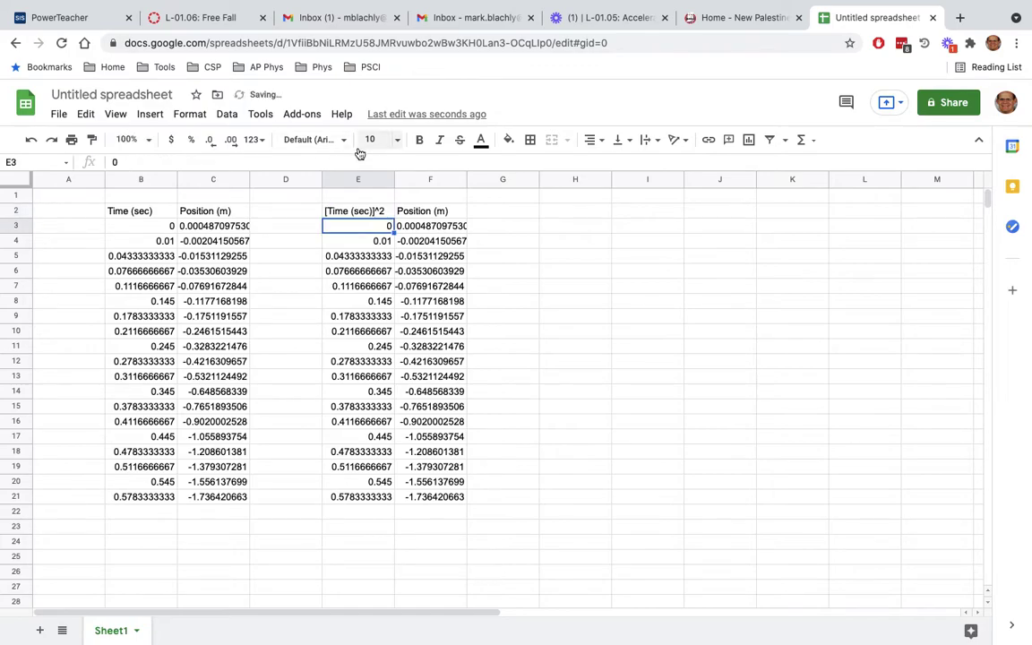
Step: Fill E3:E21 with squared times using =B3^2
{"action": "type", "text": "="}
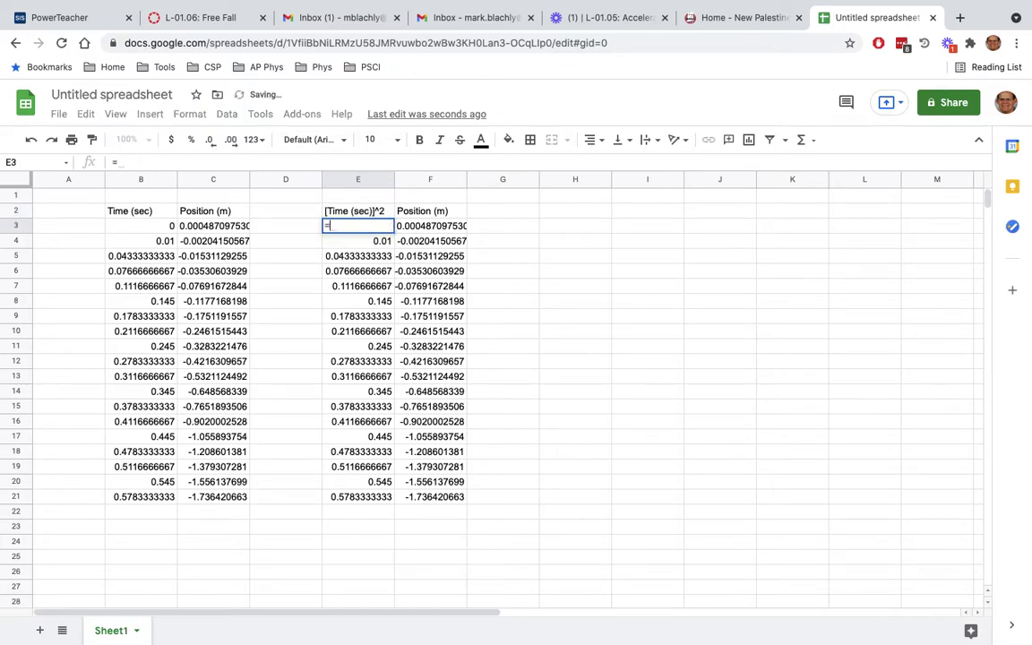
{"action": "left_click", "coordinate": [122, 229]}
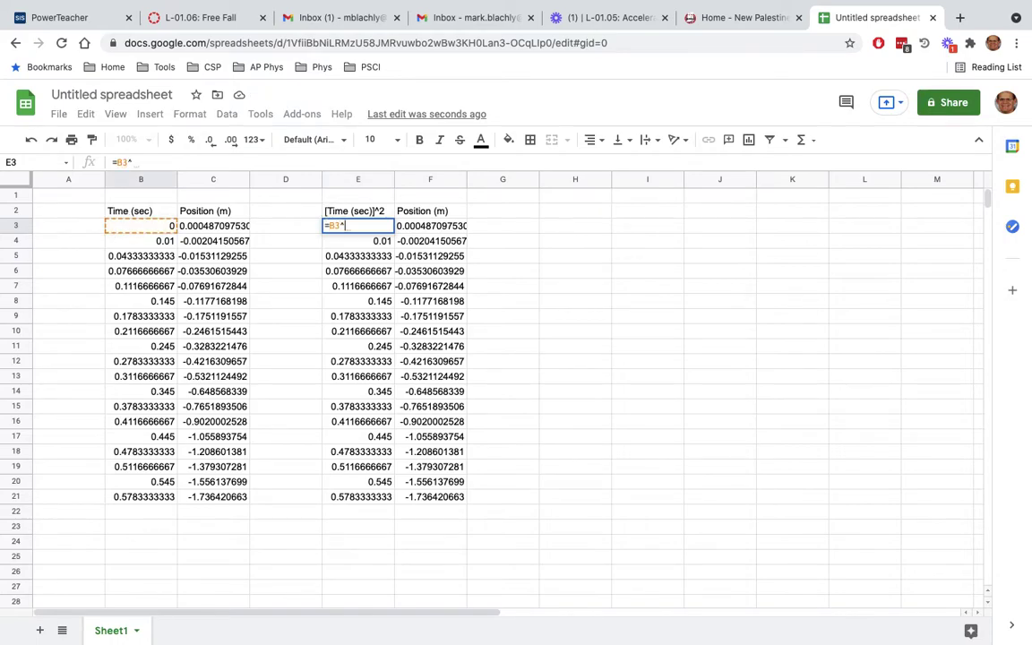
{"action": "type", "text": "2"}
{"action": "key", "text": "Return"}
{"action": "left_click", "coordinate": [345, 228]}
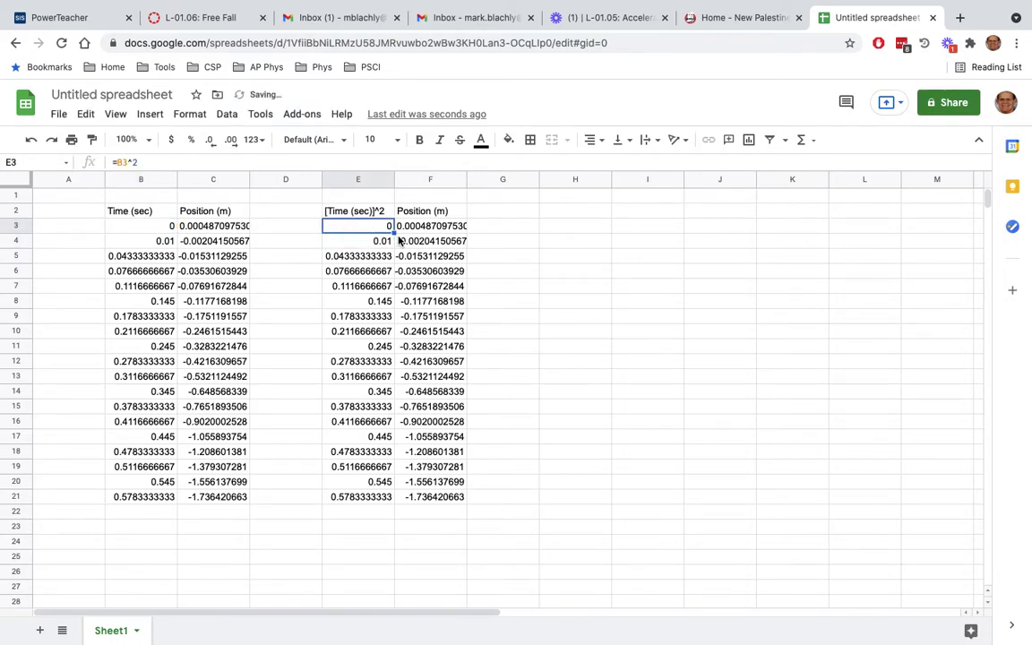
{"action": "left_click_drag", "start_coordinate": [394, 232], "coordinate": [392, 500]}
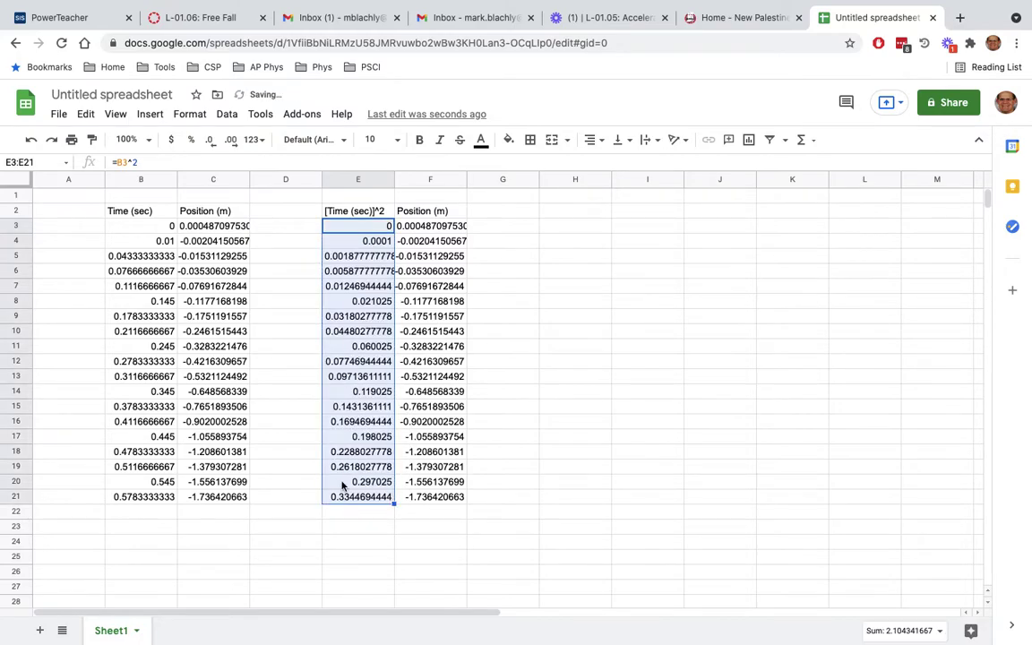
Step: Fill F3:F21 with positive positions using =C3*-1, then select E2:F21
{"action": "left_click", "coordinate": [431, 227]}
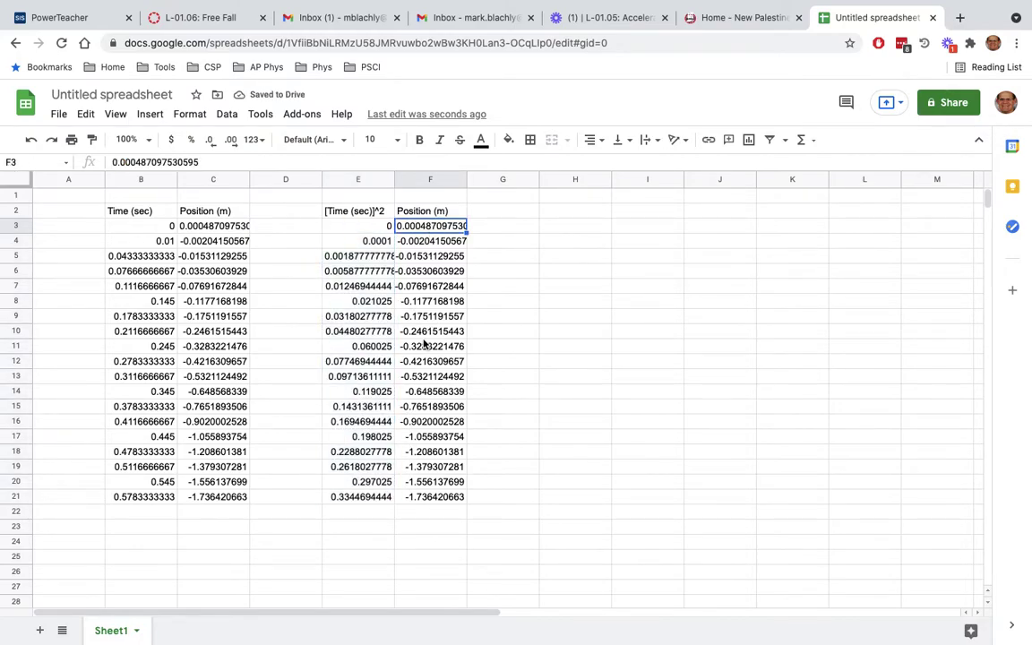
{"action": "type", "text": "="}
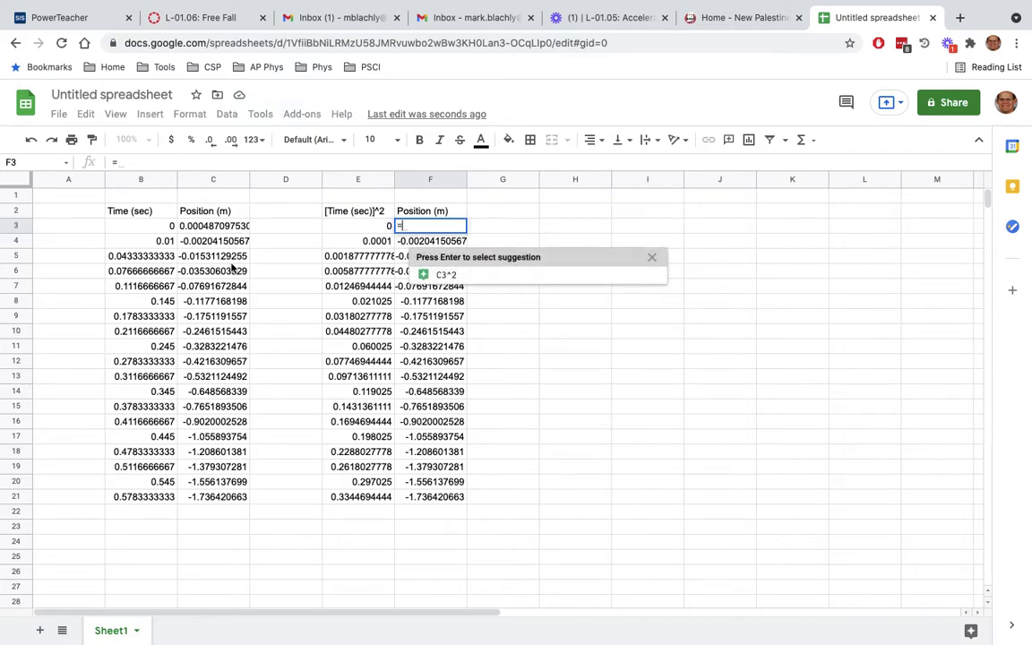
{"action": "left_click", "coordinate": [204, 228]}
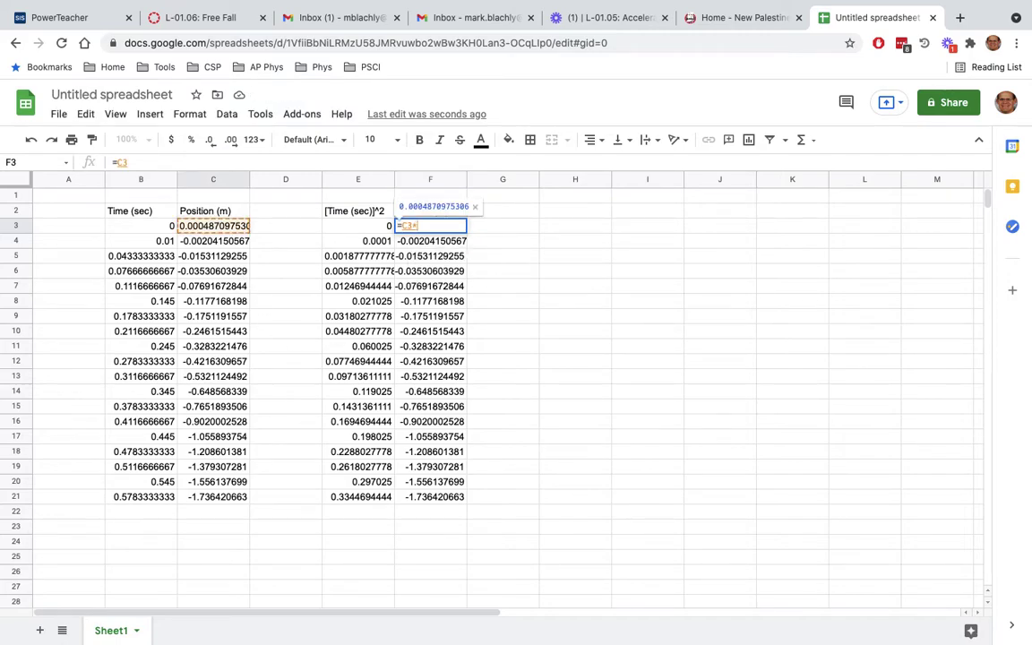
{"action": "type", "text": "*-1"}
{"action": "key", "text": "Return"}
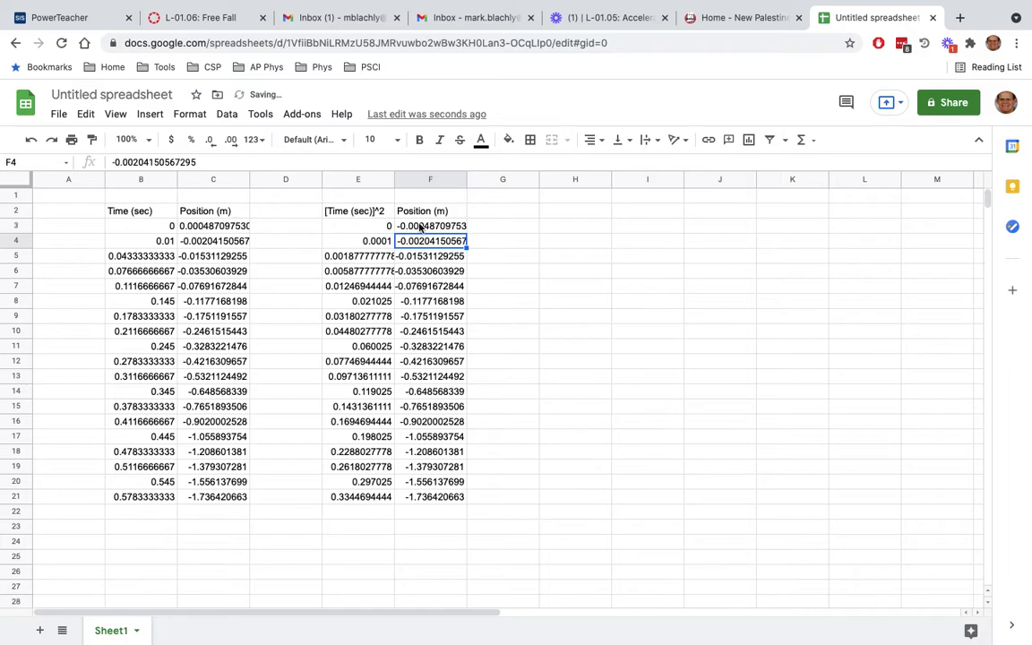
{"action": "left_click", "coordinate": [414, 225]}
{"action": "left_click_drag", "start_coordinate": [467, 233], "coordinate": [466, 498]}
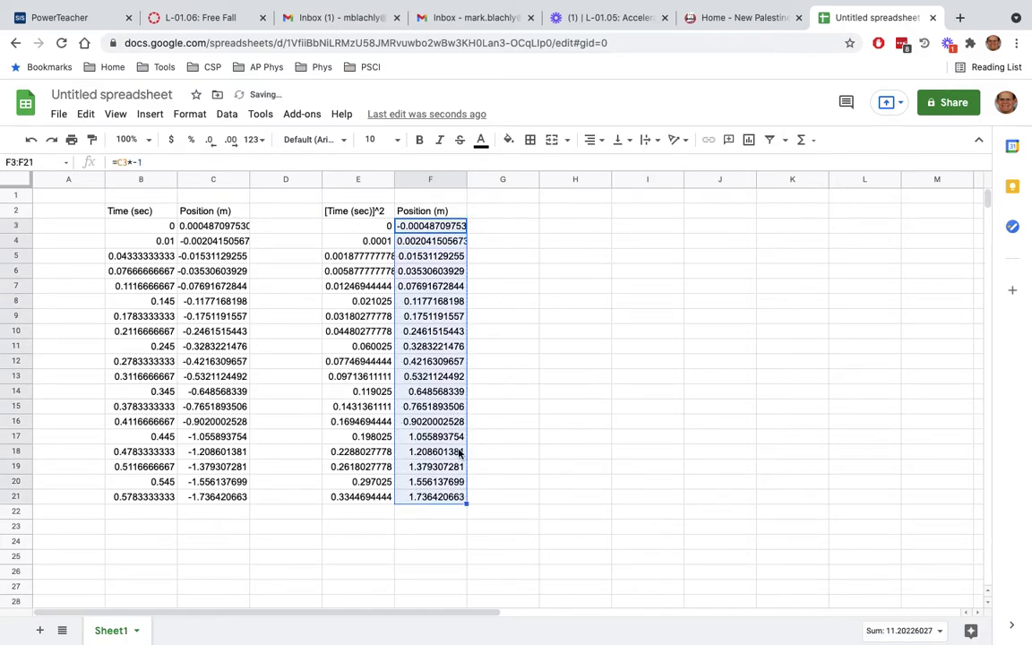
{"action": "left_click_drag", "start_coordinate": [356, 212], "coordinate": [427, 498]}
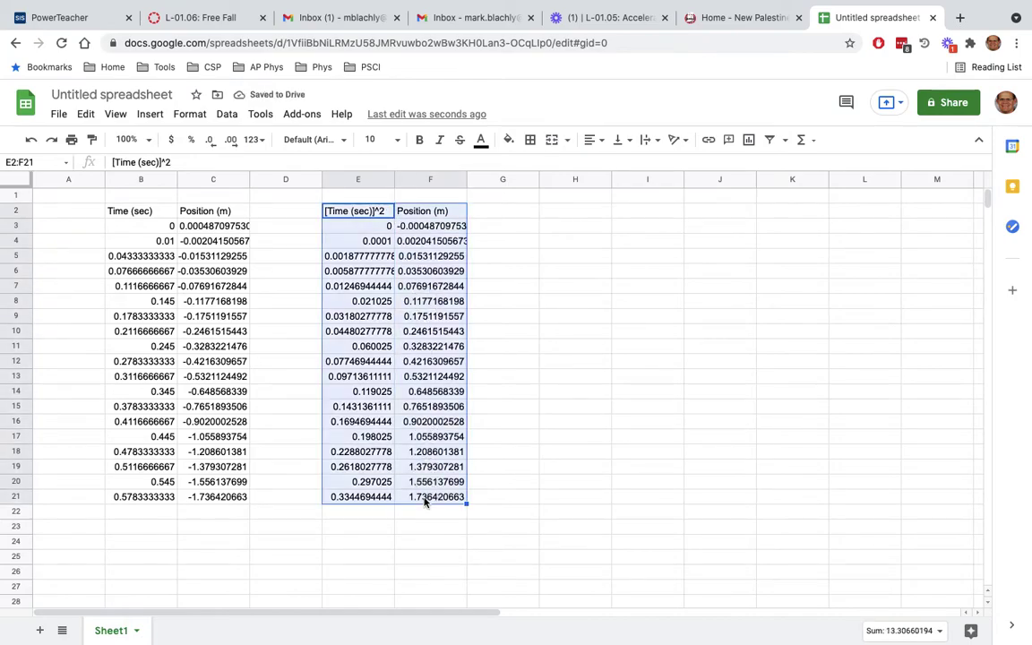
Step: Insert a scatter chart of the selected E2:F21 data from the Insert menu
{"action": "left_click", "coordinate": [152, 114]}
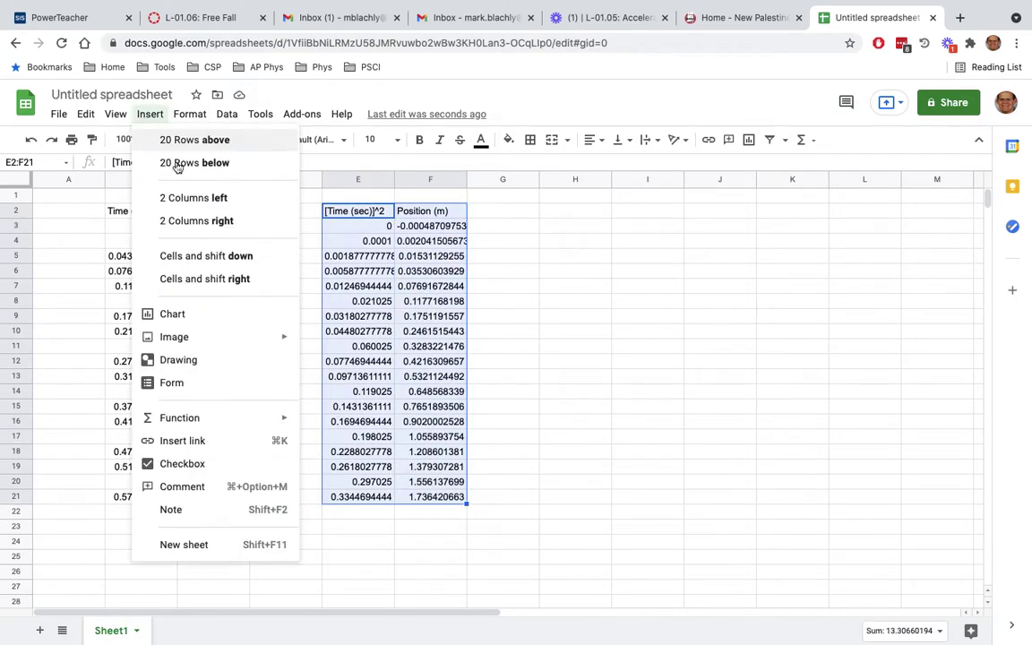
{"action": "left_click", "coordinate": [159, 317]}
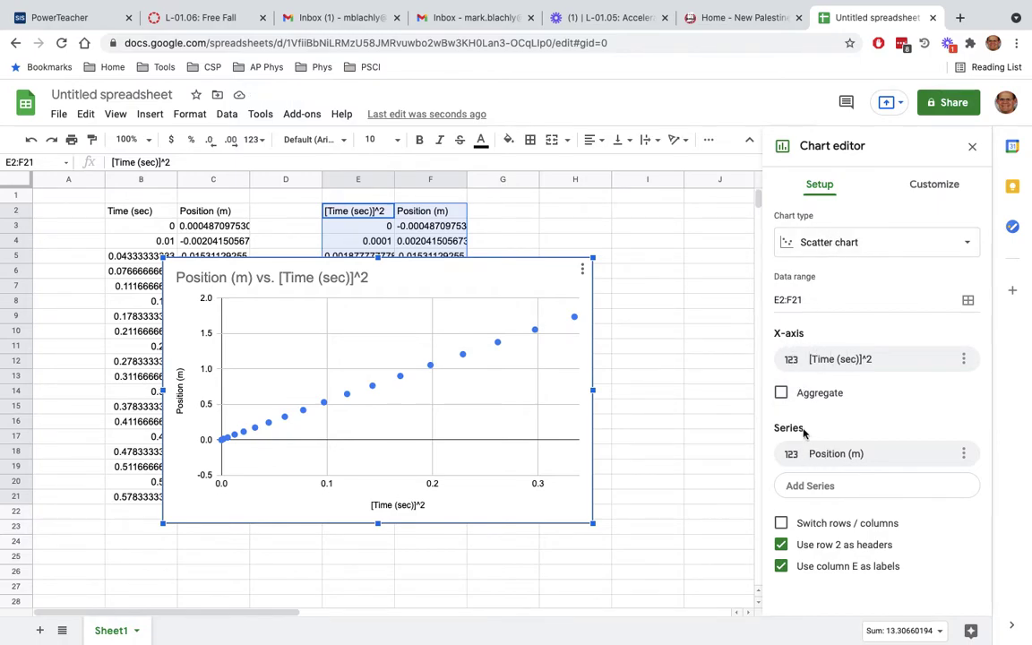
Step: Enable a linear trendline on the chart's series under the Chart editor's Customize > Series options
{"action": "left_click", "coordinate": [934, 183]}
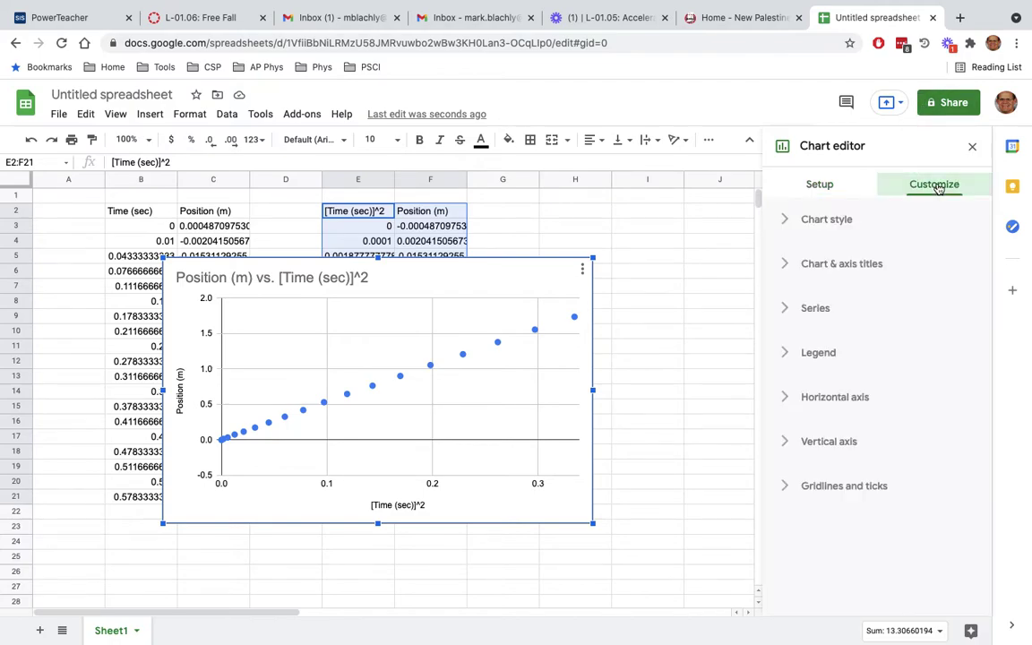
{"action": "left_click", "coordinate": [786, 314]}
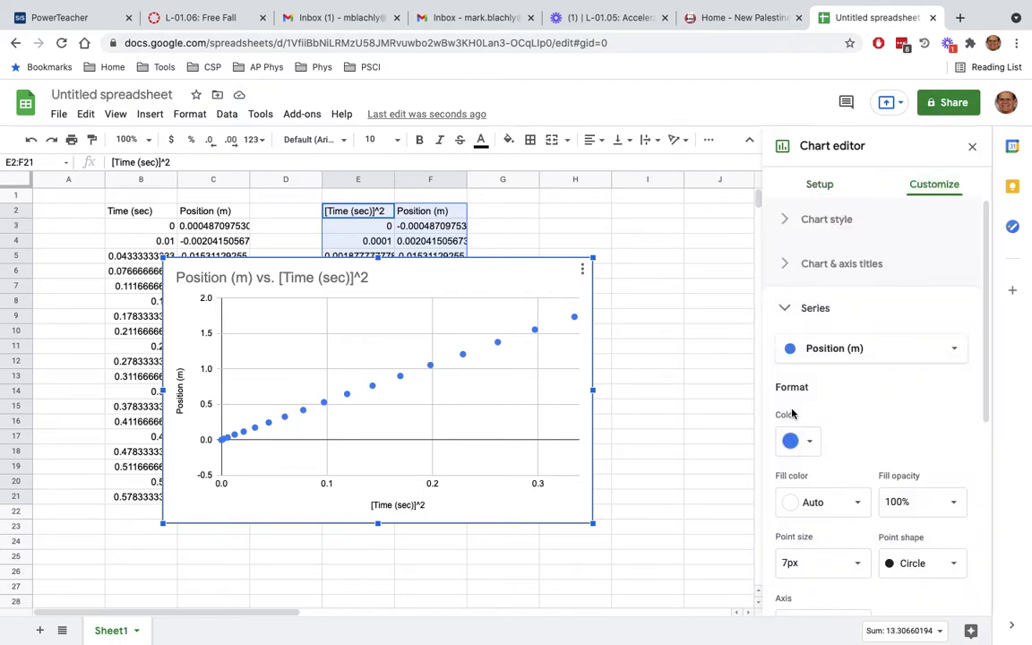
{"action": "scroll", "coordinate": [839, 396], "scroll_direction": "down", "scroll_amount": 5}
{"action": "left_click", "coordinate": [782, 464]}
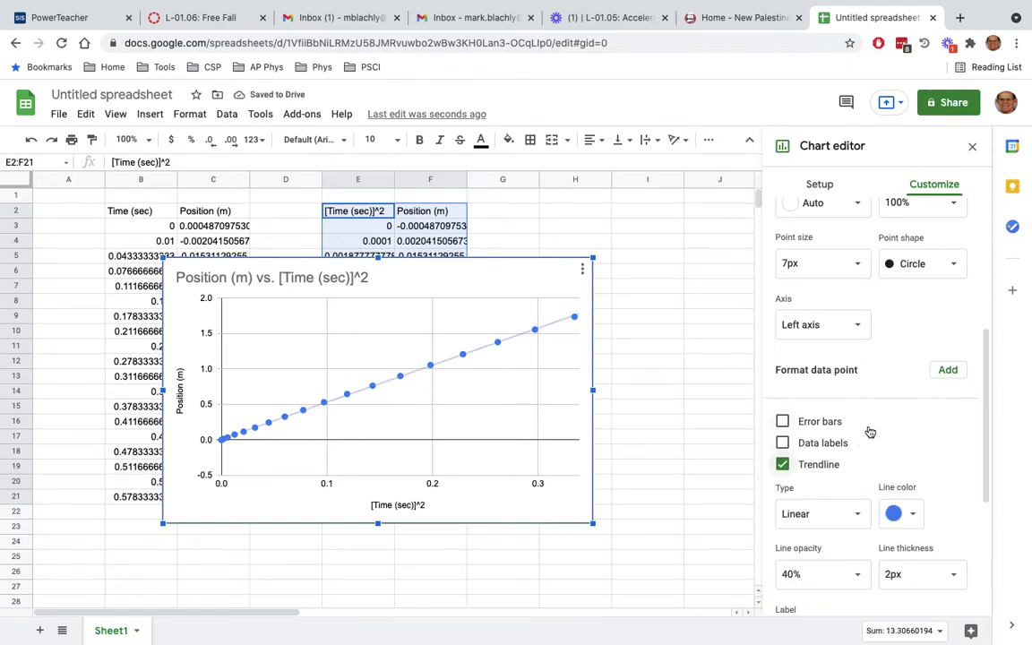
{"action": "scroll", "coordinate": [886, 438], "scroll_direction": "down", "scroll_amount": 3}
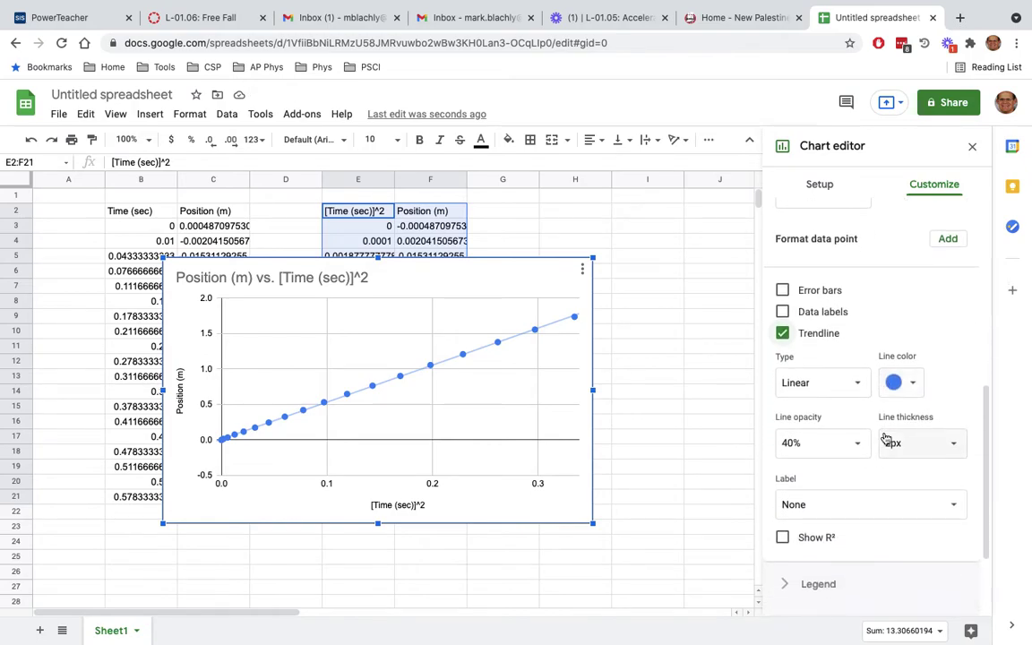